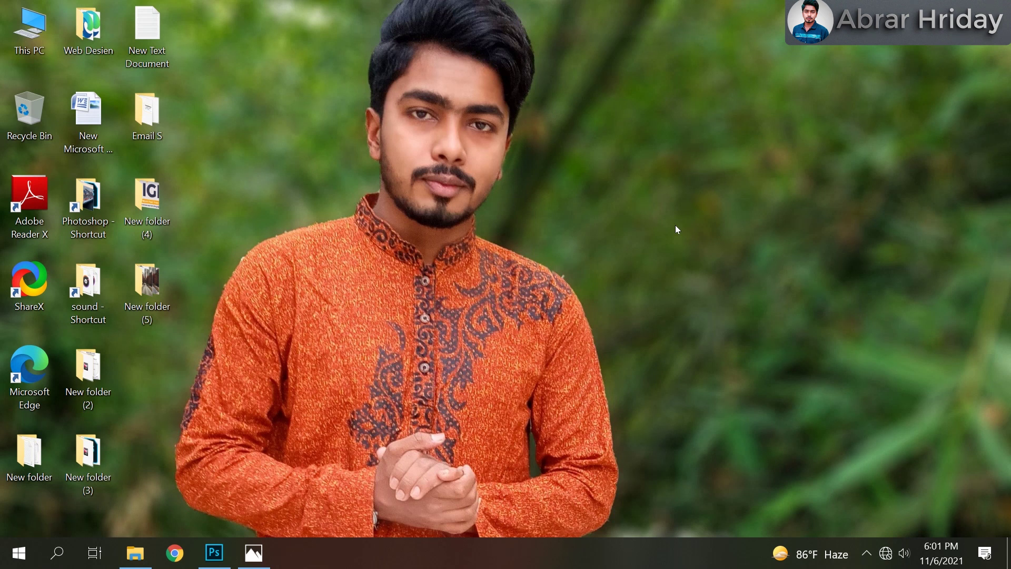
- Restore the um.jpg composite preview in the Photos app from the taskbar
click(255, 552)
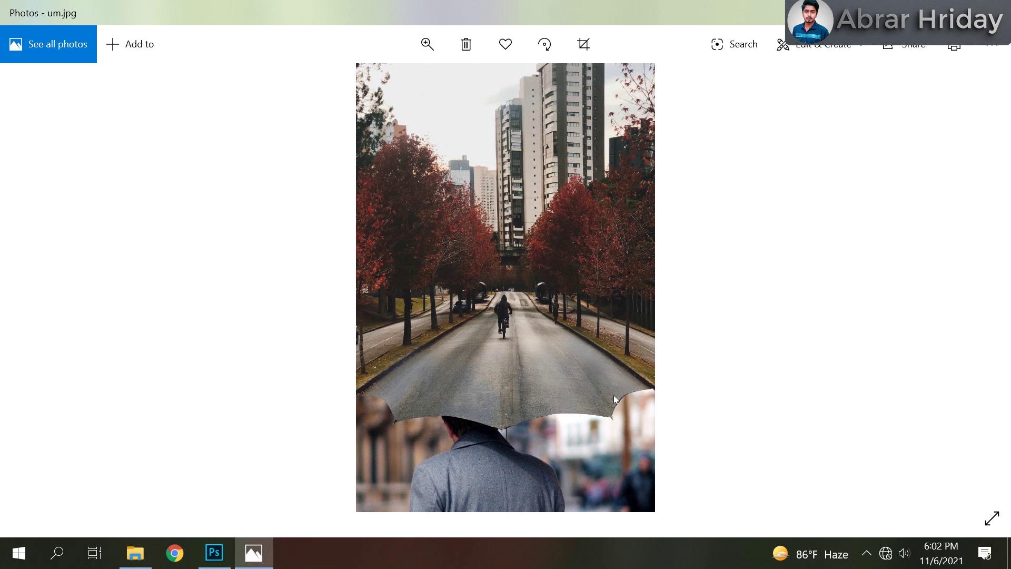
- Hide all windows with Win+D so the desktop shows
key(super+d)
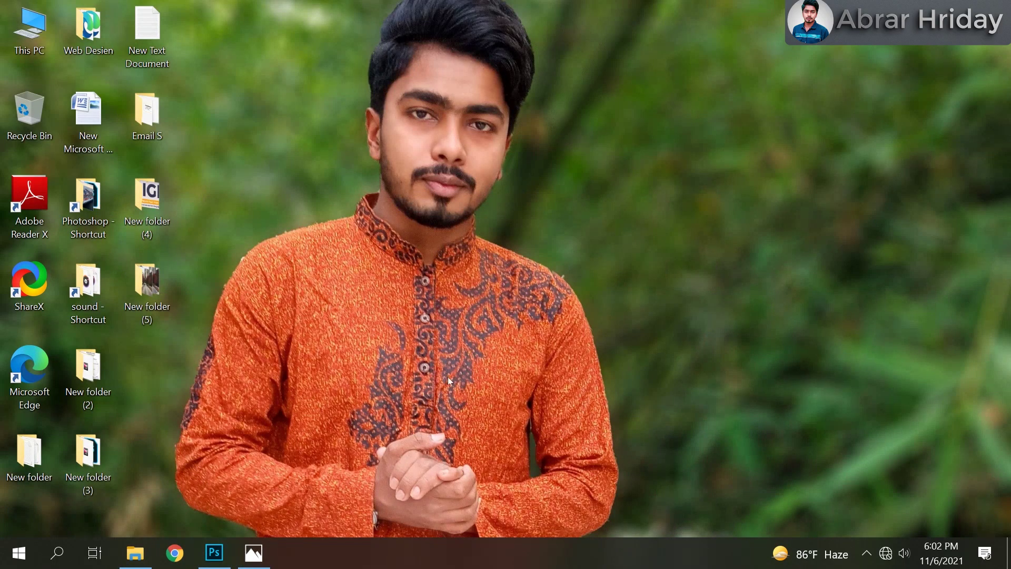
- Drag the craig-whitehead umbrella photo from New folder (5) onto the Photoshop taskbar icon
click(214, 552)
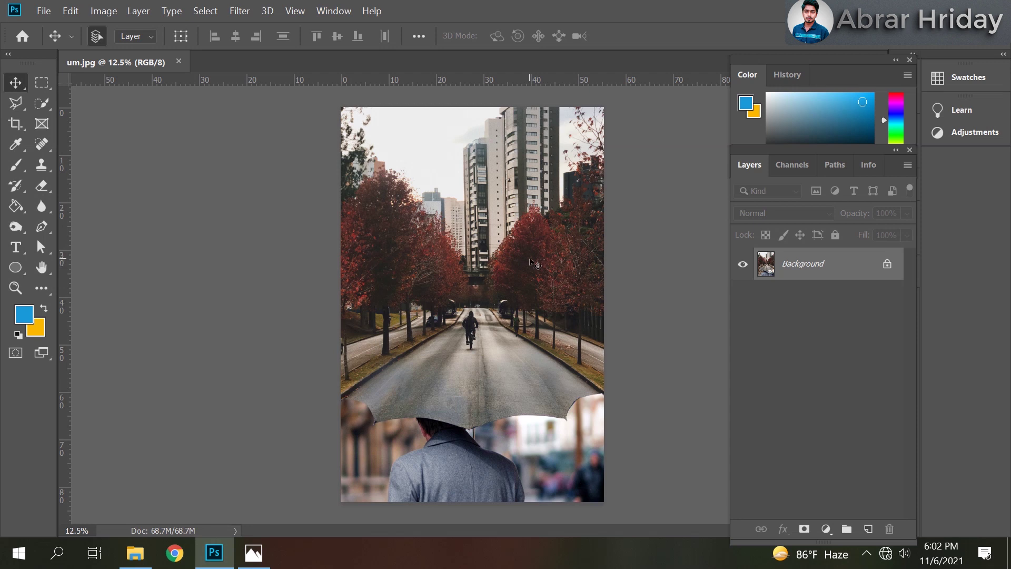
click(135, 553)
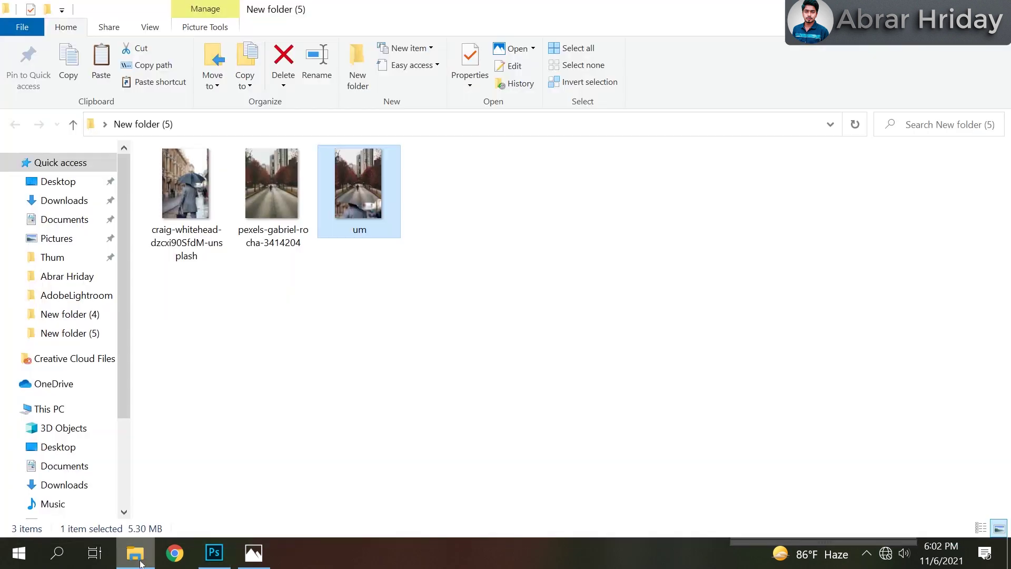
click(362, 363)
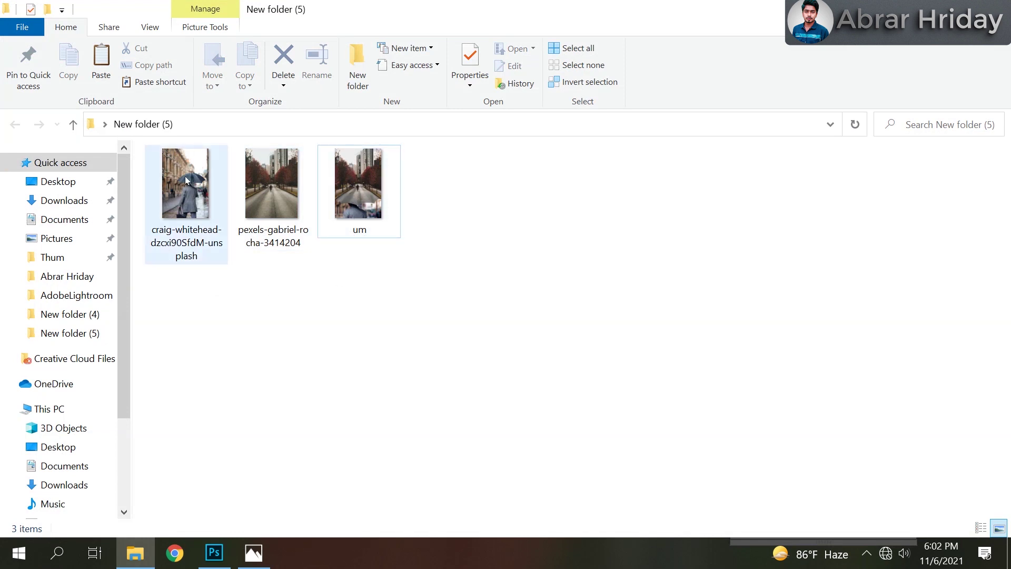
click(185, 197)
drag(185, 192, 218, 550)
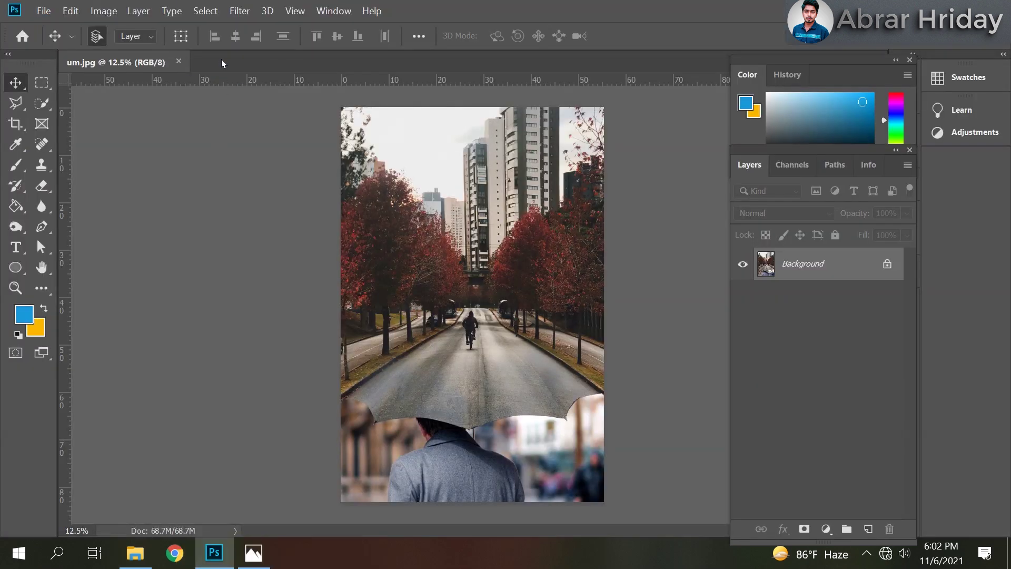
- Open the craig-whitehead photo in Photoshop and unlock its Background into Layer 0
drag(218, 550, 234, 62)
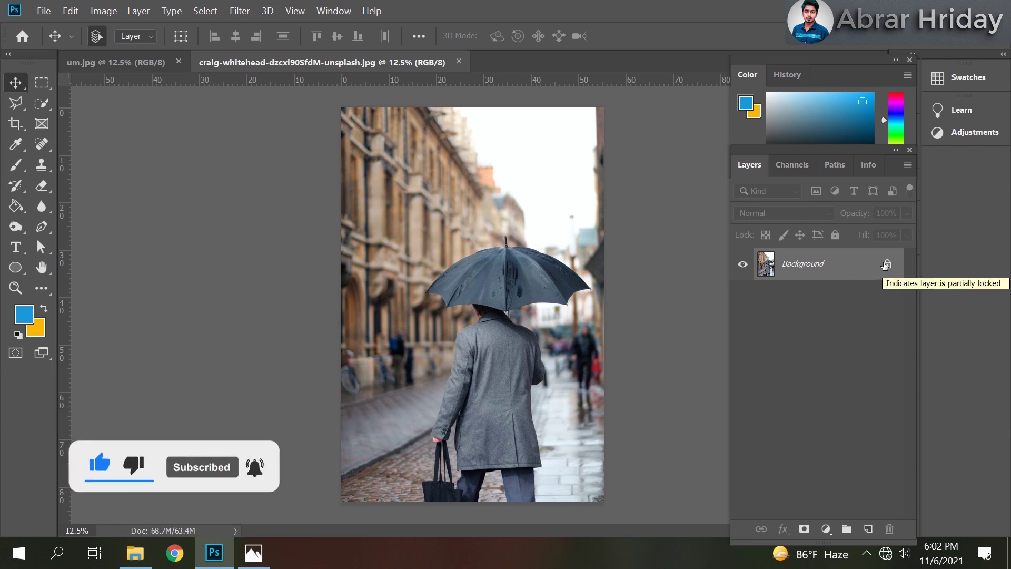
click(887, 264)
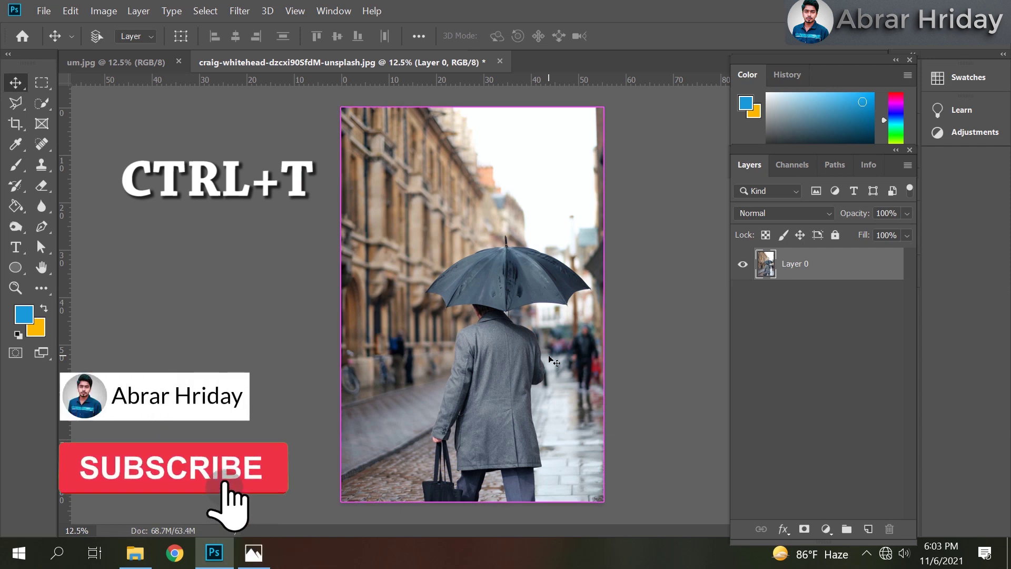
key(ctrl+t)
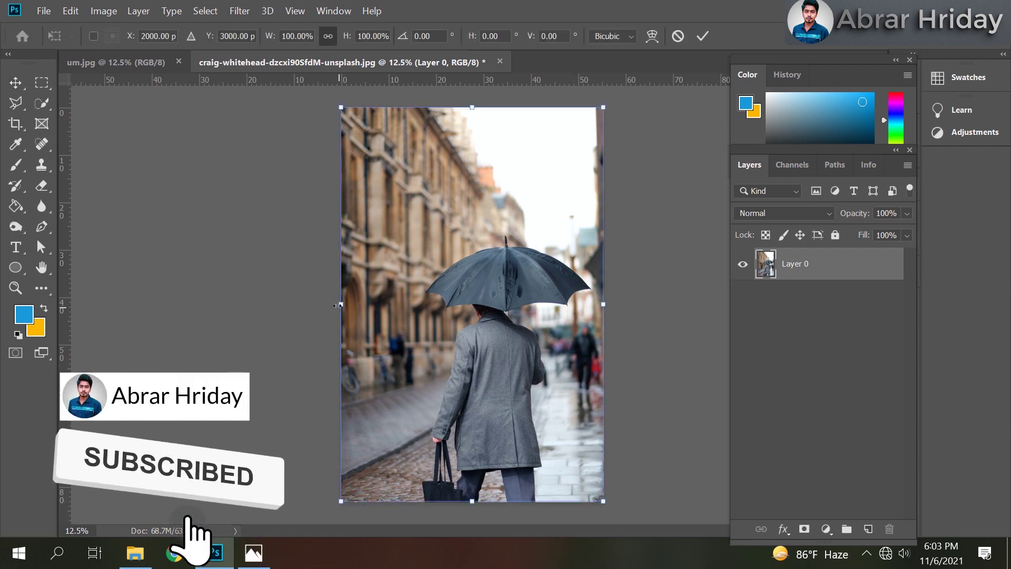
- Scale Layer 0 up to about 156%, shift it lower on the canvas, and commit
drag(331, 307, 270, 307)
drag(462, 282, 472, 367)
drag(271, 399, 216, 398)
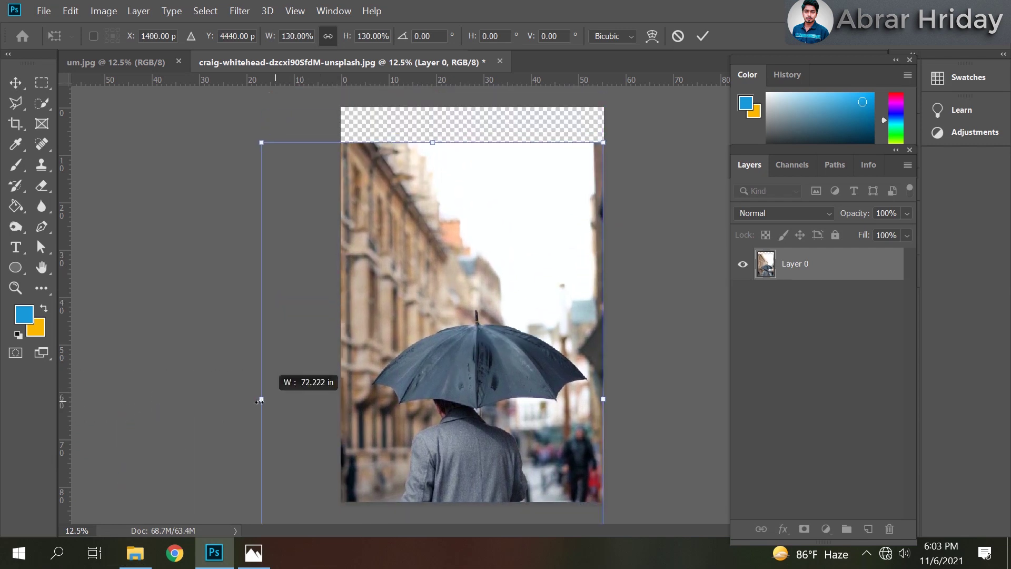
drag(596, 395, 621, 401)
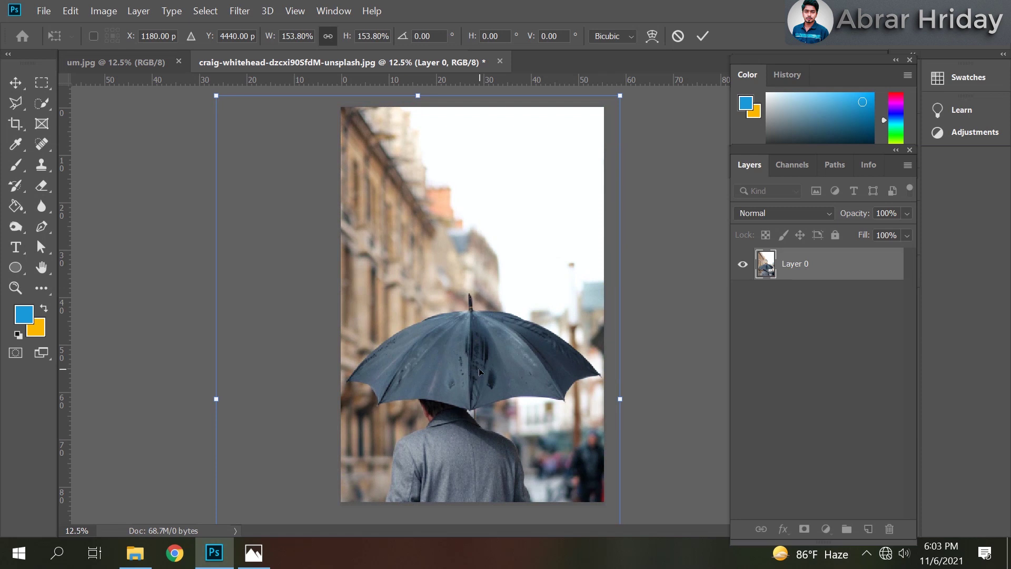
mouse_move(620, 398)
mouse_down()
mouse_move(591, 397)
mouse_move(625, 393)
mouse_move(603, 395)
mouse_up()
key(Return)
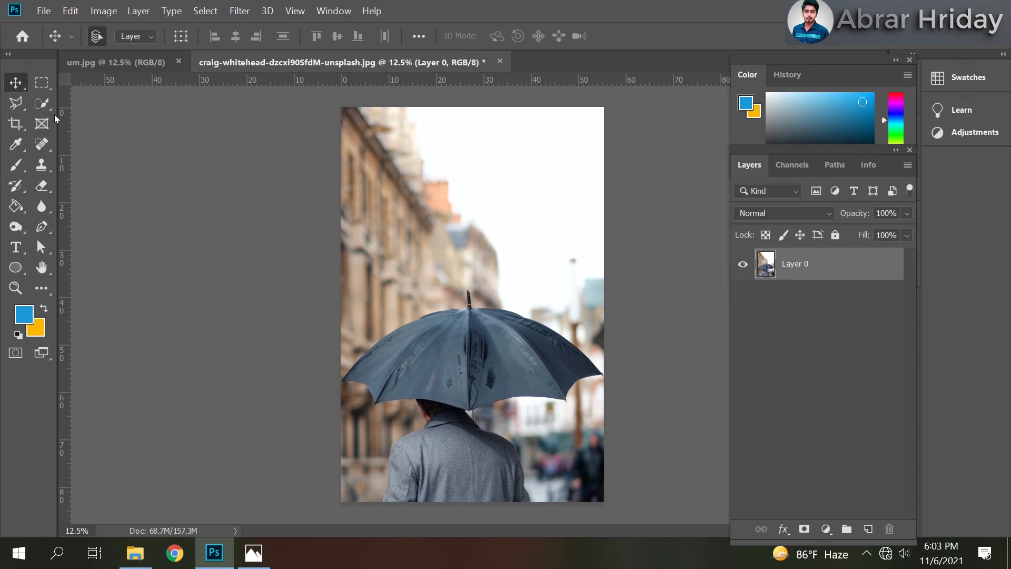
click(40, 102)
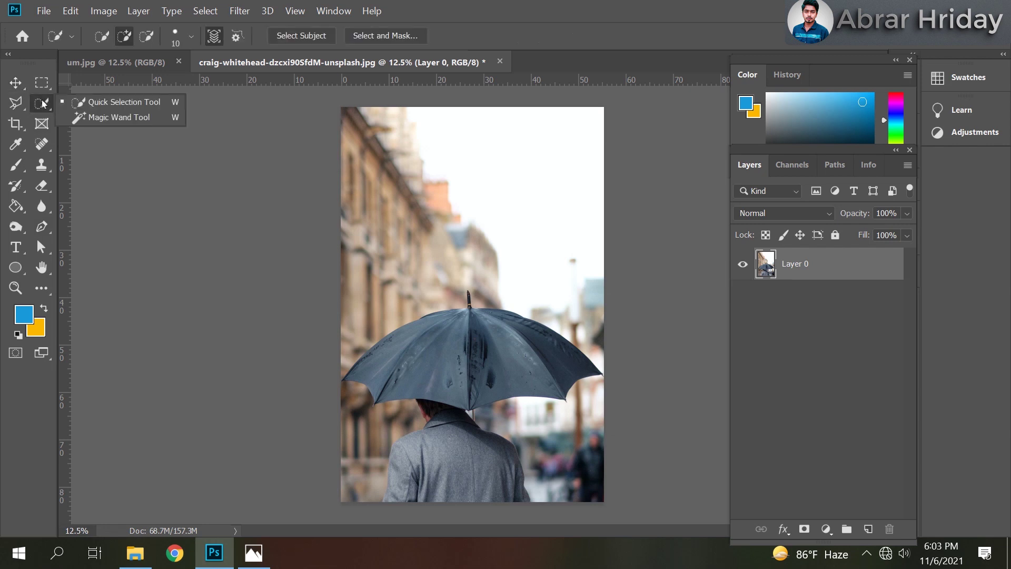
- Try a quick selection along the left building edge at 50 px, then deselect
click(97, 103)
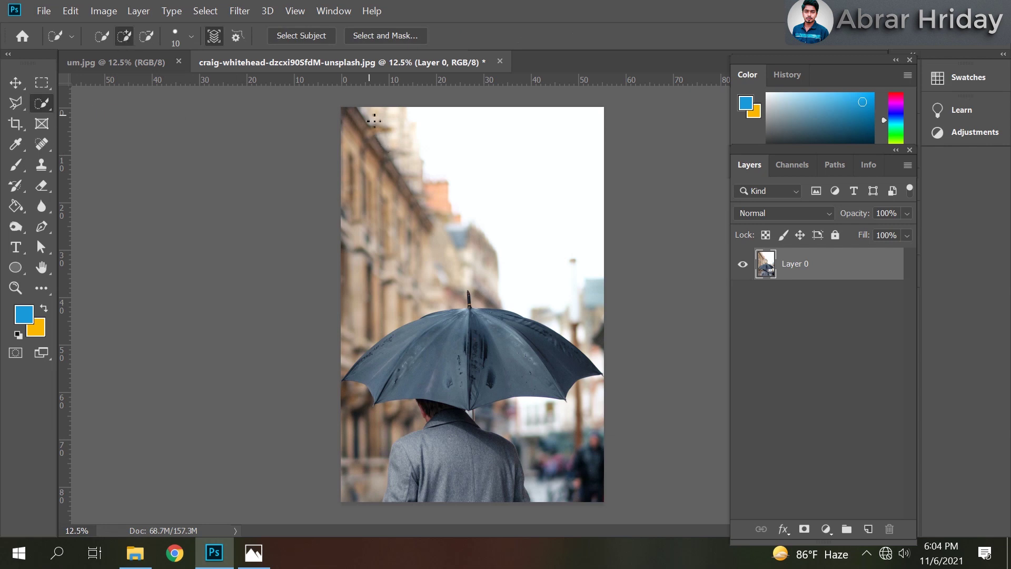
drag(380, 129, 425, 231)
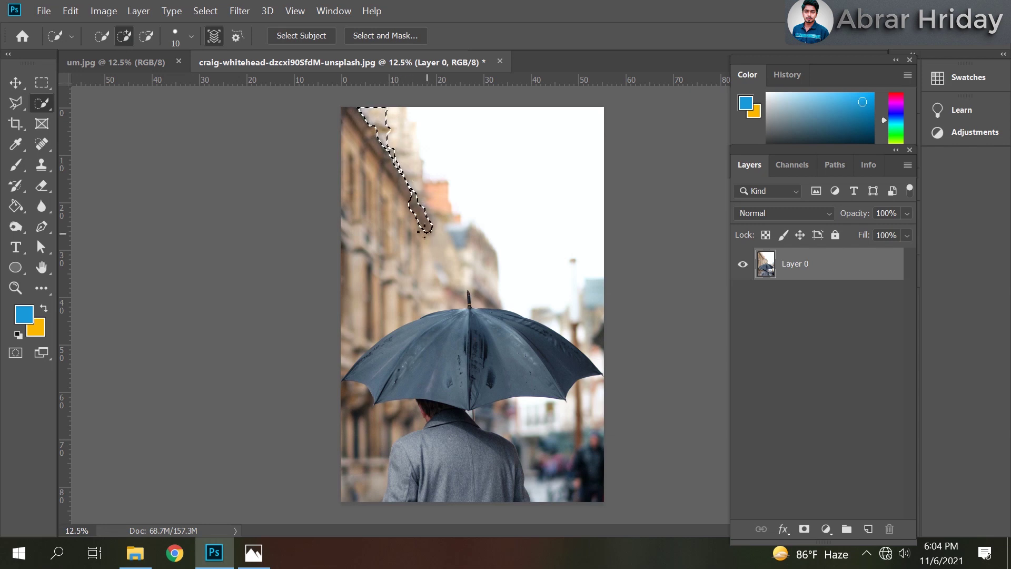
click(191, 37)
drag(110, 81, 140, 81)
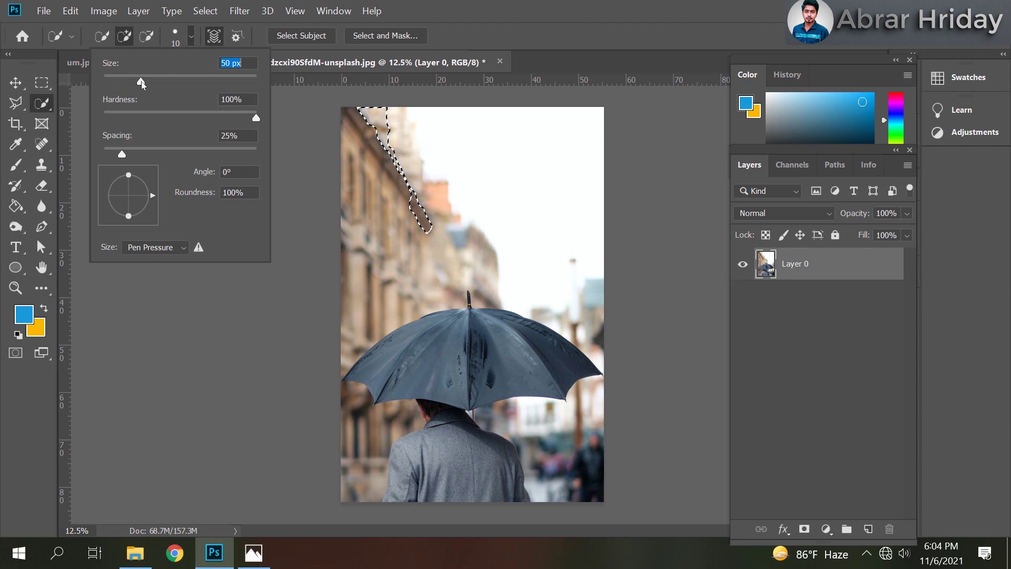
click(191, 33)
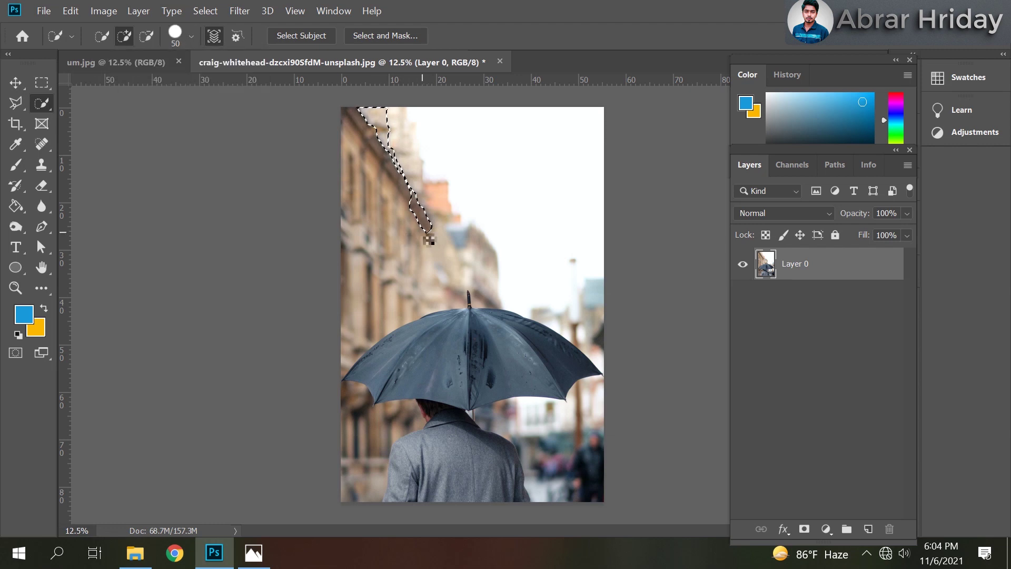
key(ctrl+d)
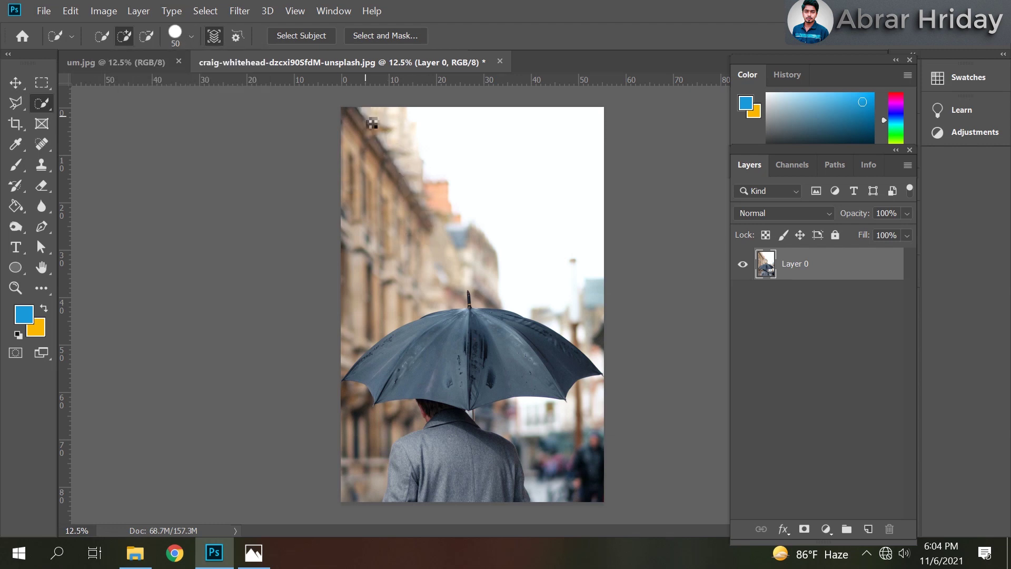
- With a 116 px quick-selection brush, select from the image top down to the umbrella
click(193, 37)
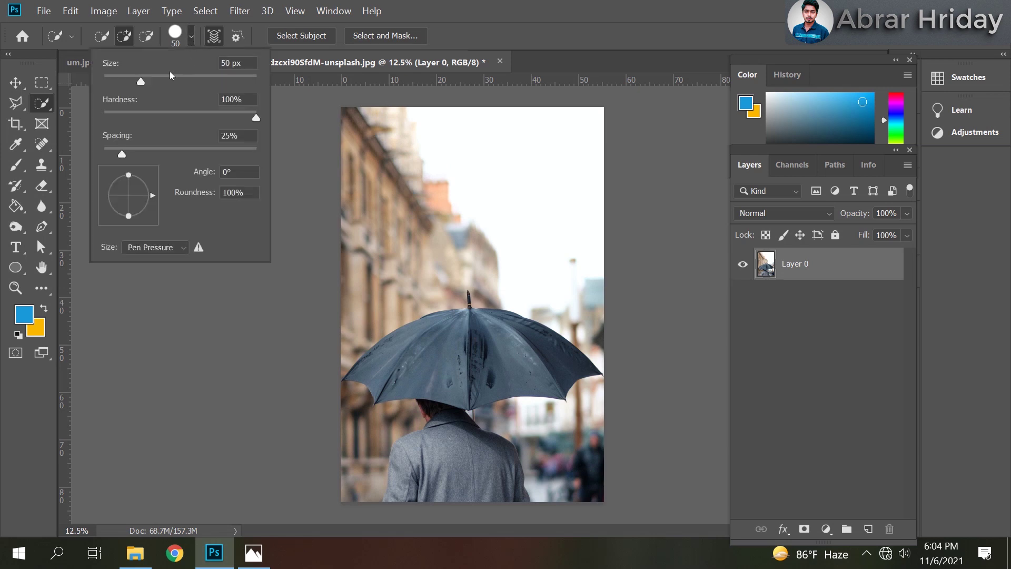
drag(170, 75, 174, 80)
click(191, 36)
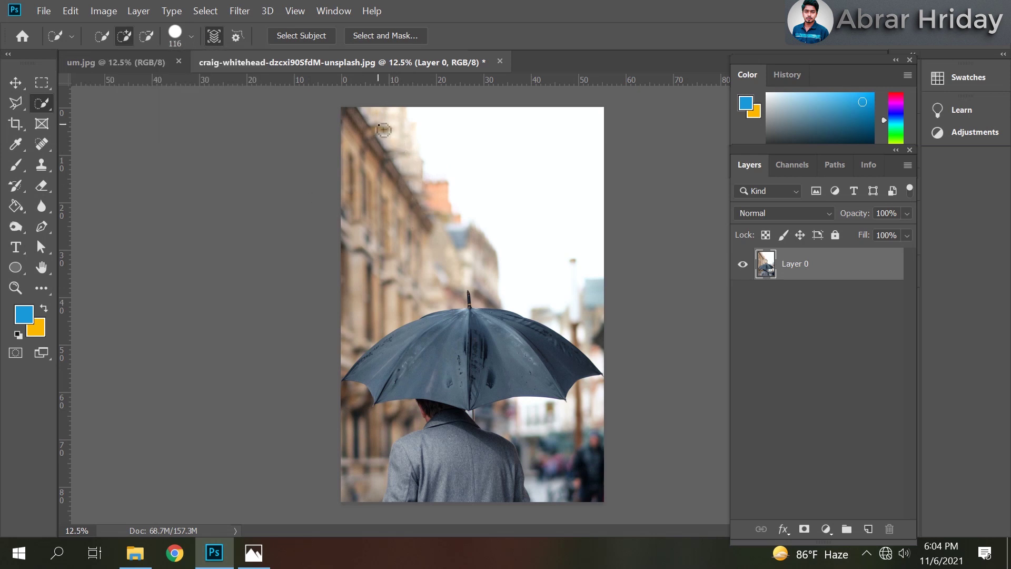
mouse_move(382, 128)
mouse_down()
mouse_move(432, 213)
mouse_move(529, 288)
mouse_move(485, 316)
mouse_move(451, 361)
mouse_move(470, 416)
mouse_up()
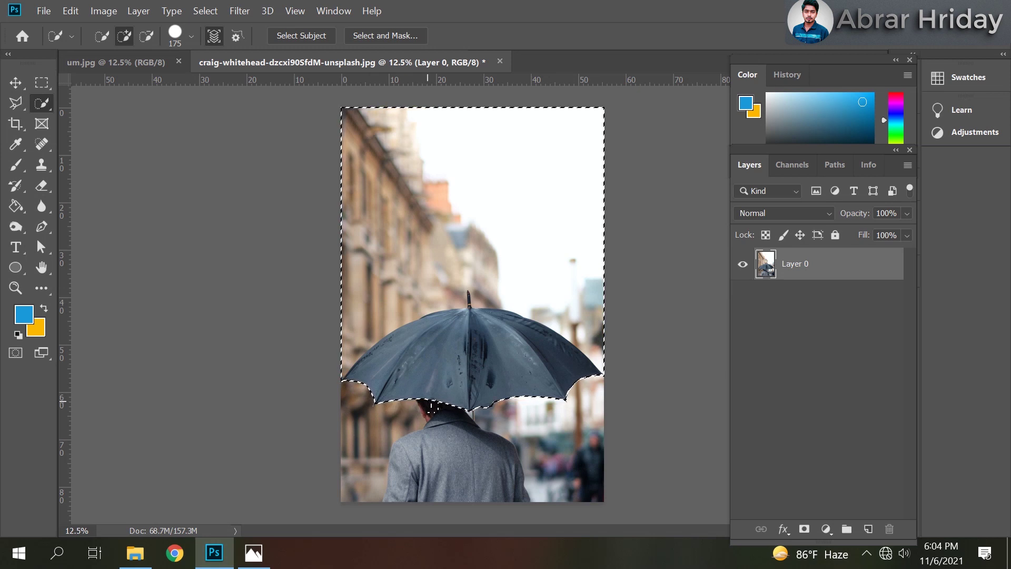
scroll(447, 363, up, 5)
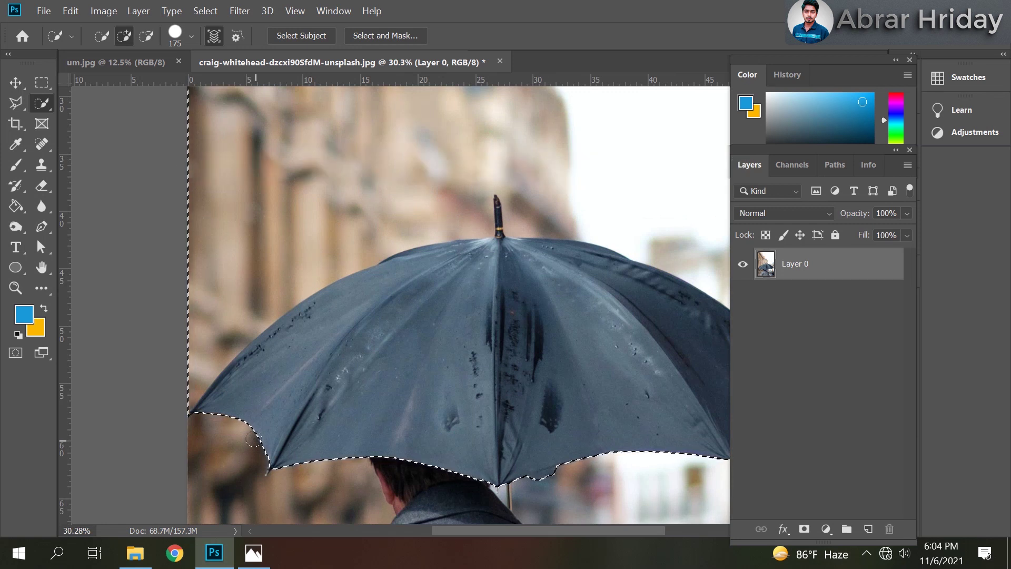
- Shrink the brush to 31 px and extend the selection to the umbrella's left tip
scroll(324, 423, down, 2)
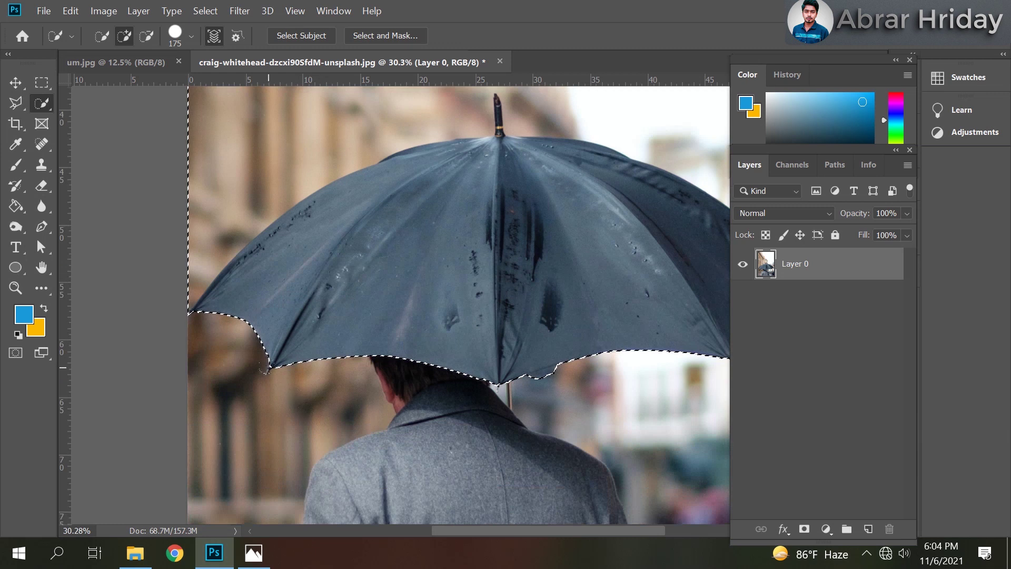
scroll(263, 364, up, 1)
scroll(266, 369, up, 3)
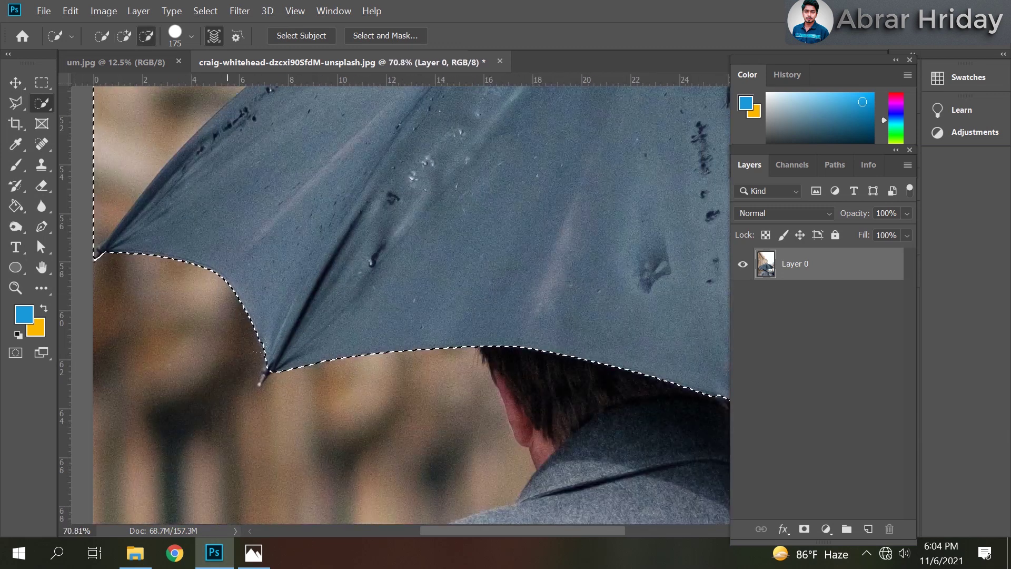
scroll(266, 369, up, 1)
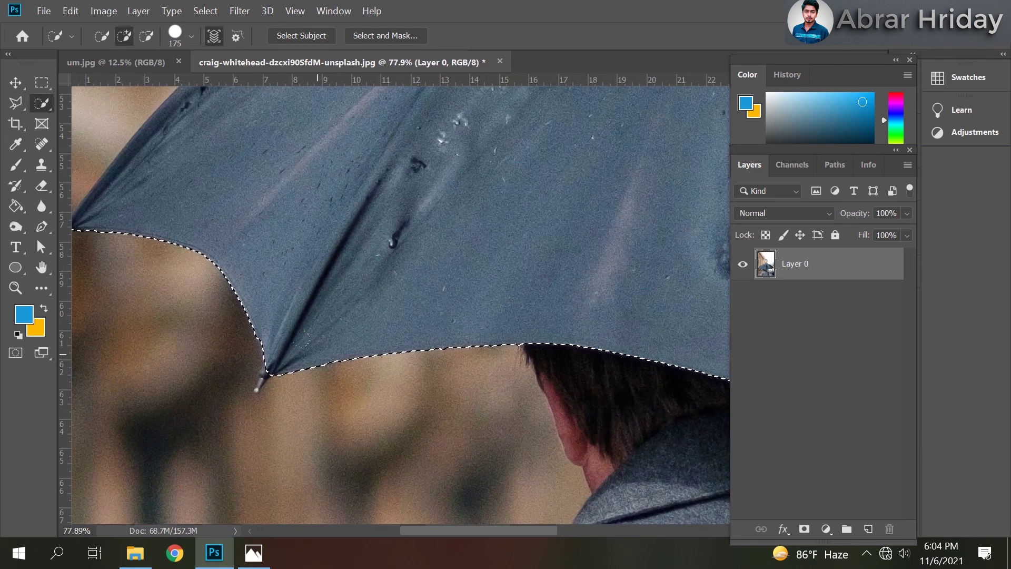
click(190, 40)
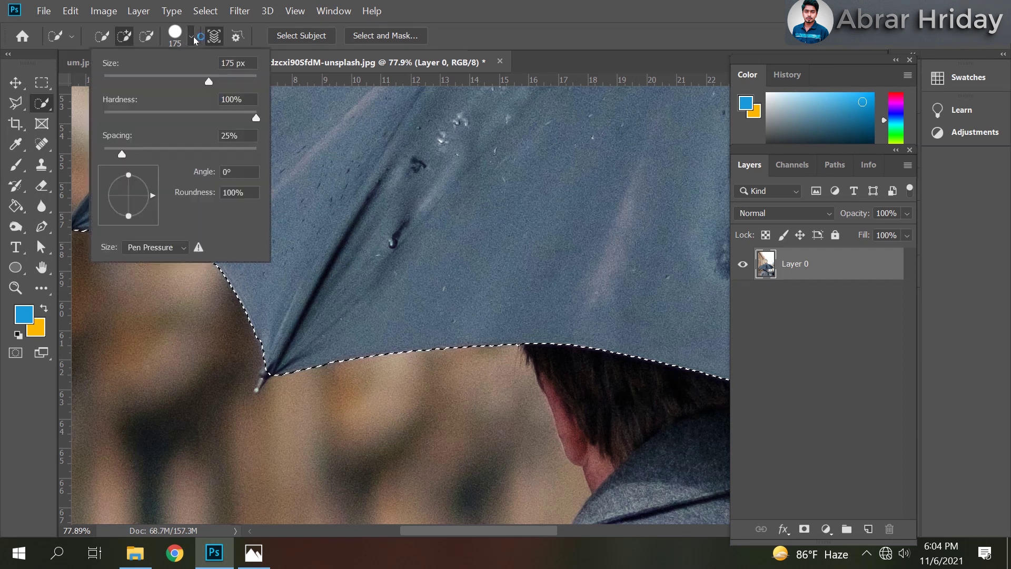
drag(138, 79, 127, 80)
click(197, 37)
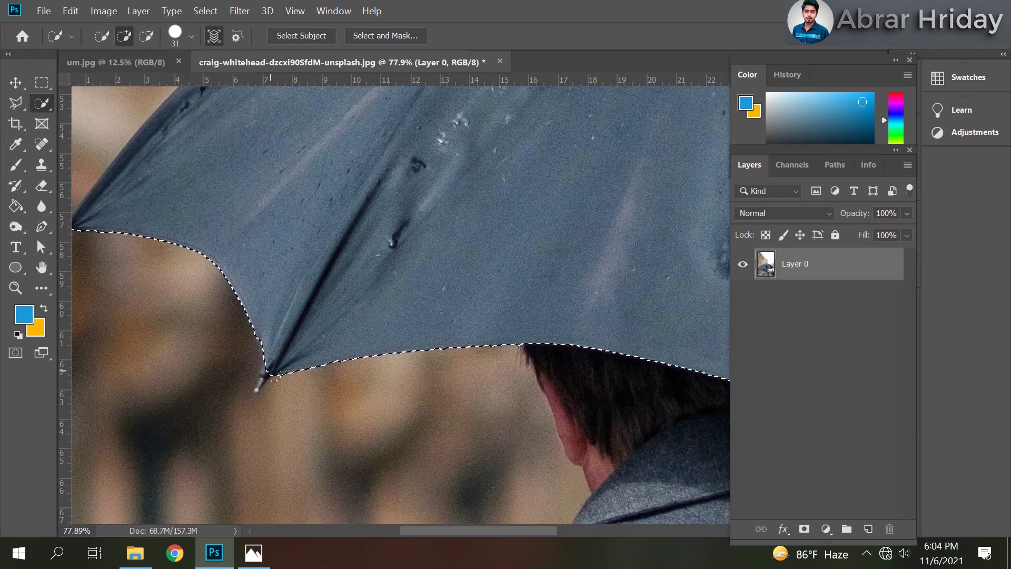
drag(274, 377, 261, 392)
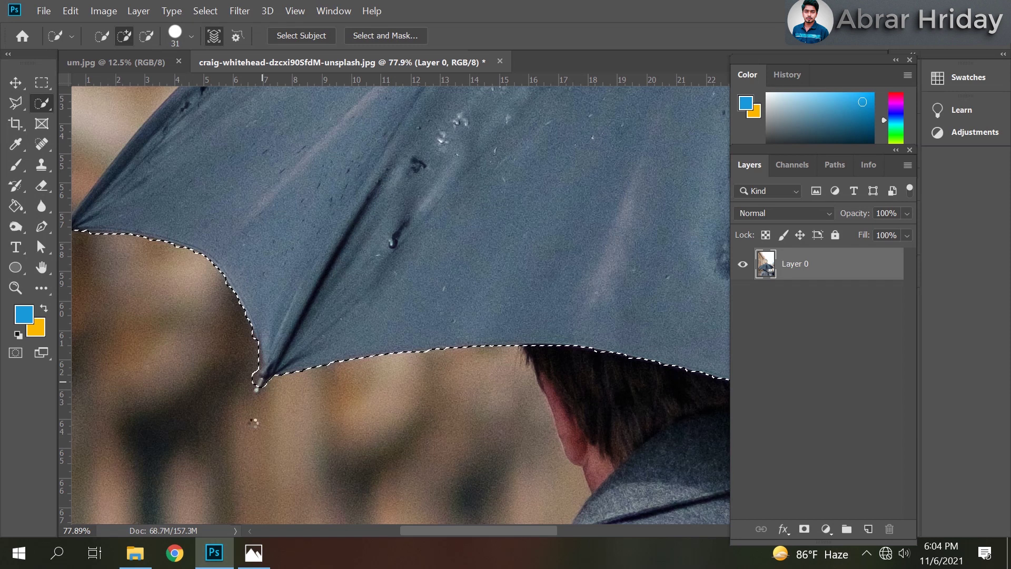
click(251, 388)
alt+scroll(252, 388, up, 2)
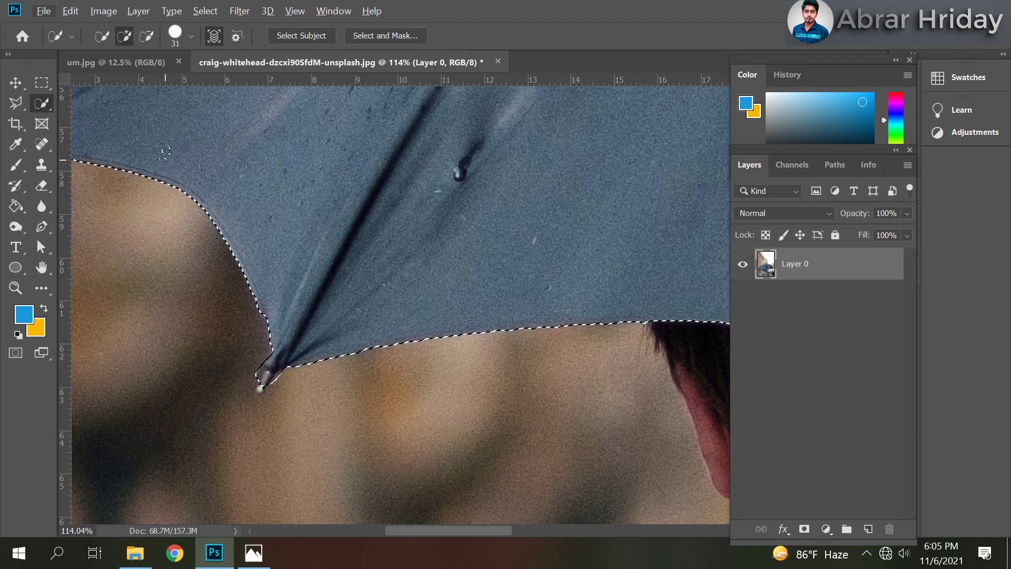
- Subtract the strip below the umbrella rim and smooth the jagged rim edge
key(alt)
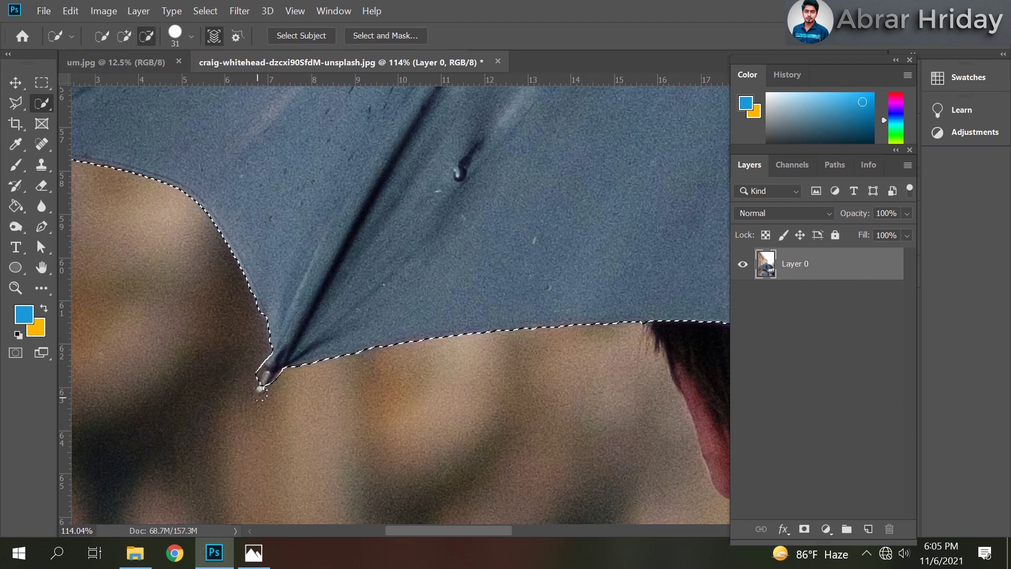
click(283, 384)
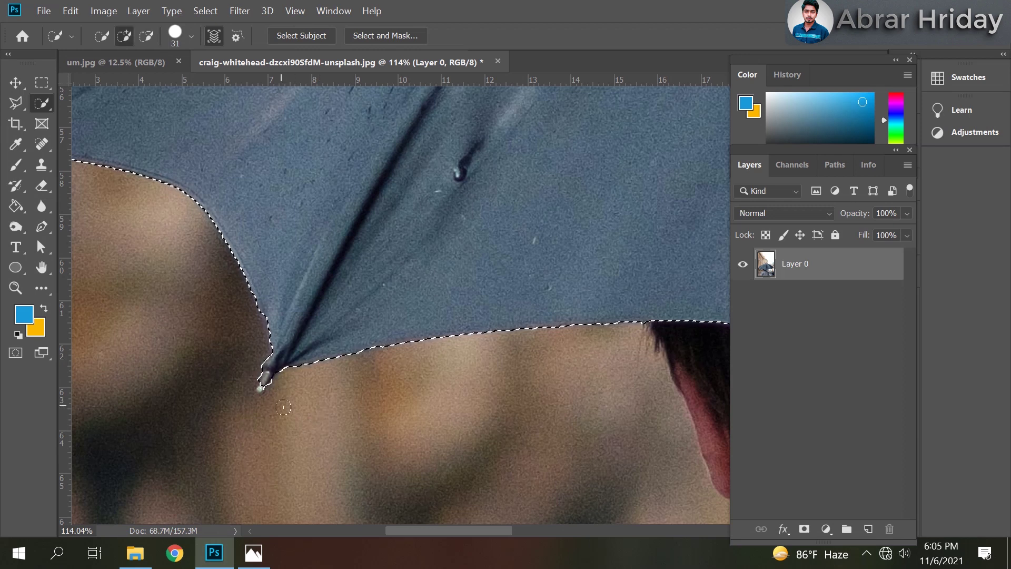
scroll(286, 411, down, 5)
scroll(286, 410, down, 3)
scroll(580, 436, up, 2)
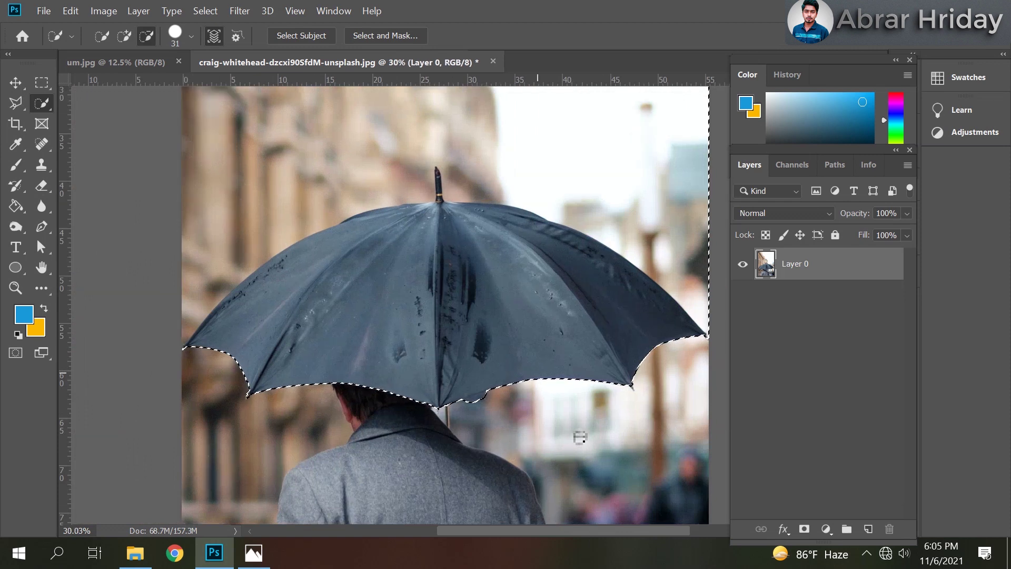
scroll(643, 428, up, 2)
scroll(502, 425, up, 2)
scroll(502, 425, up, 2)
scroll(392, 389, up, 2)
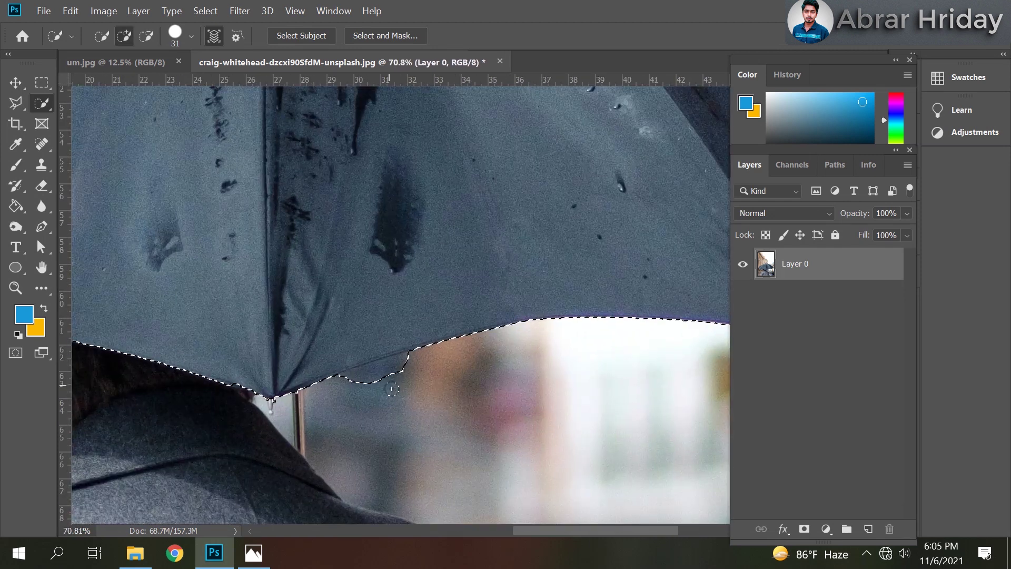
scroll(391, 389, up, 2)
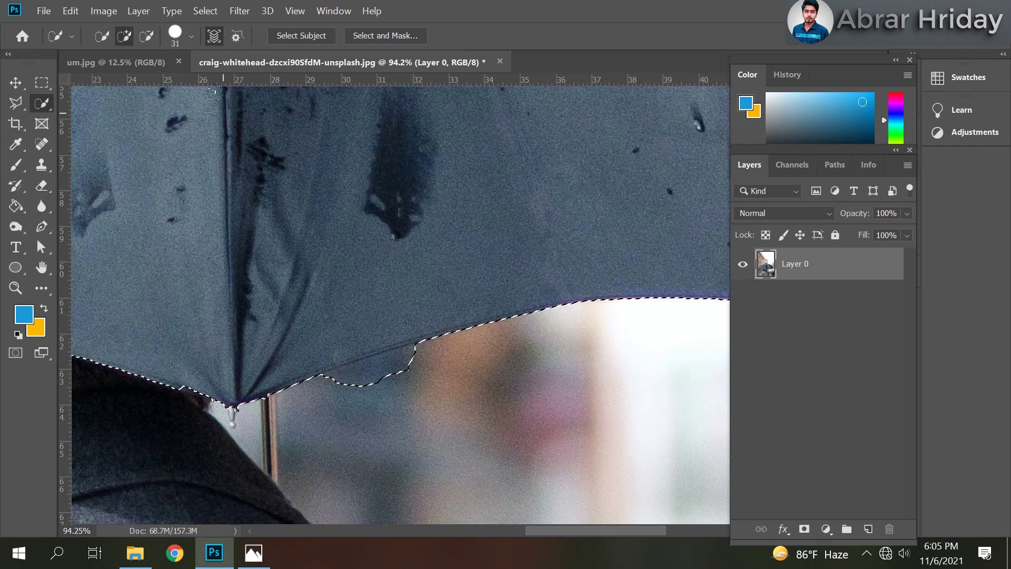
click(147, 36)
drag(363, 387, 421, 362)
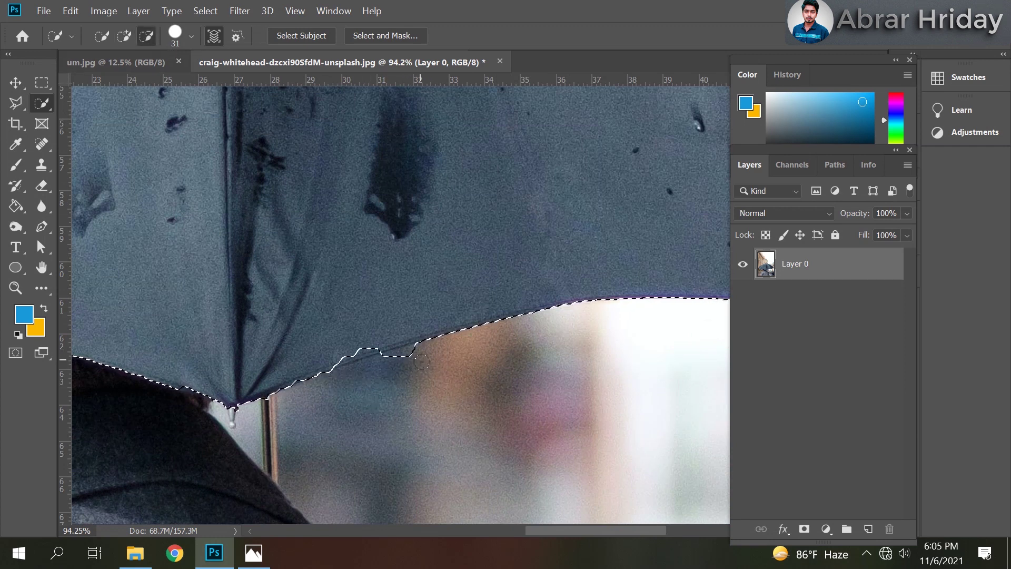
drag(364, 392, 313, 404)
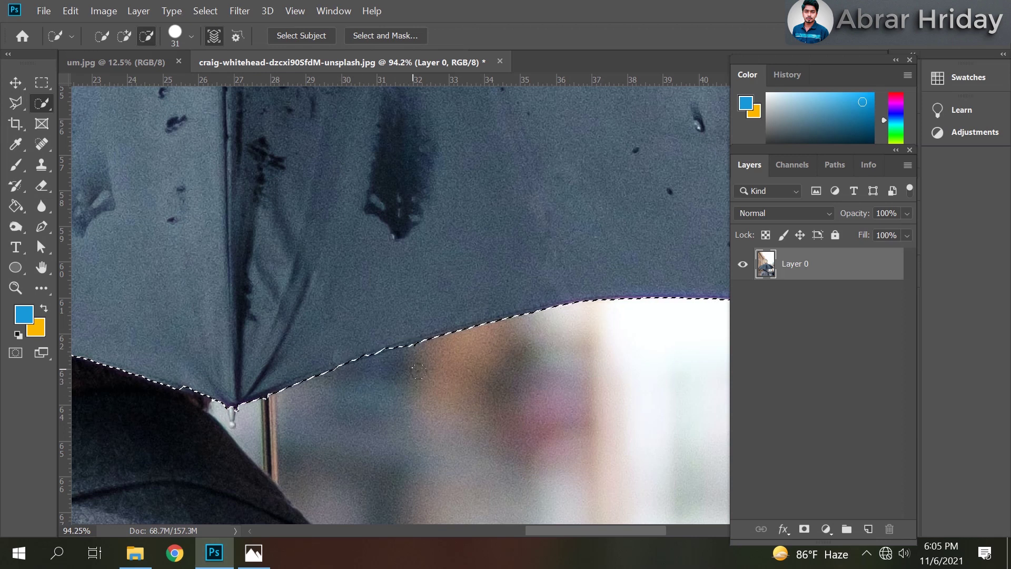
scroll(233, 416, up, 2)
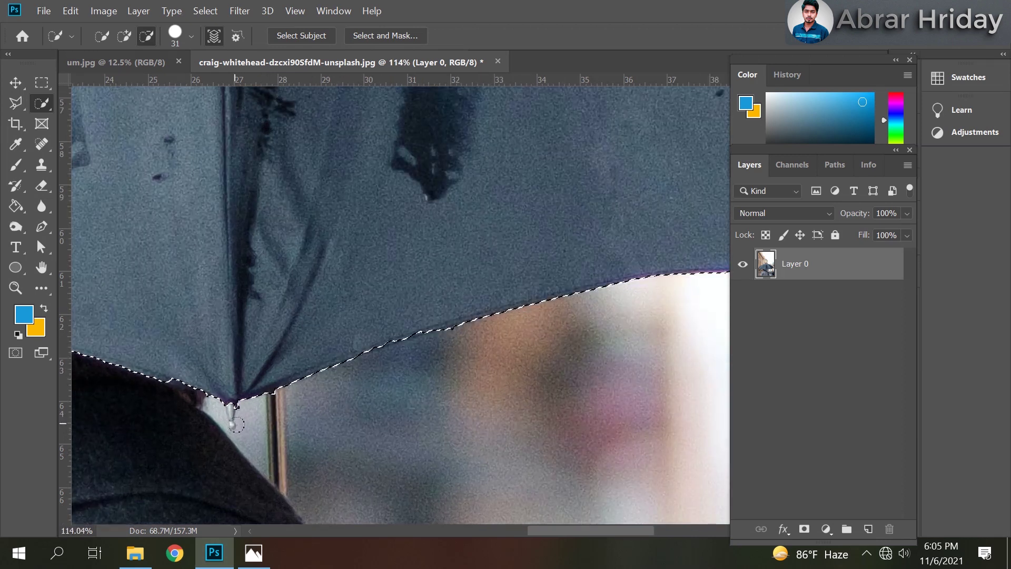
- Add the pole area and remove the white patches beside the umbrella tip and pole
click(127, 36)
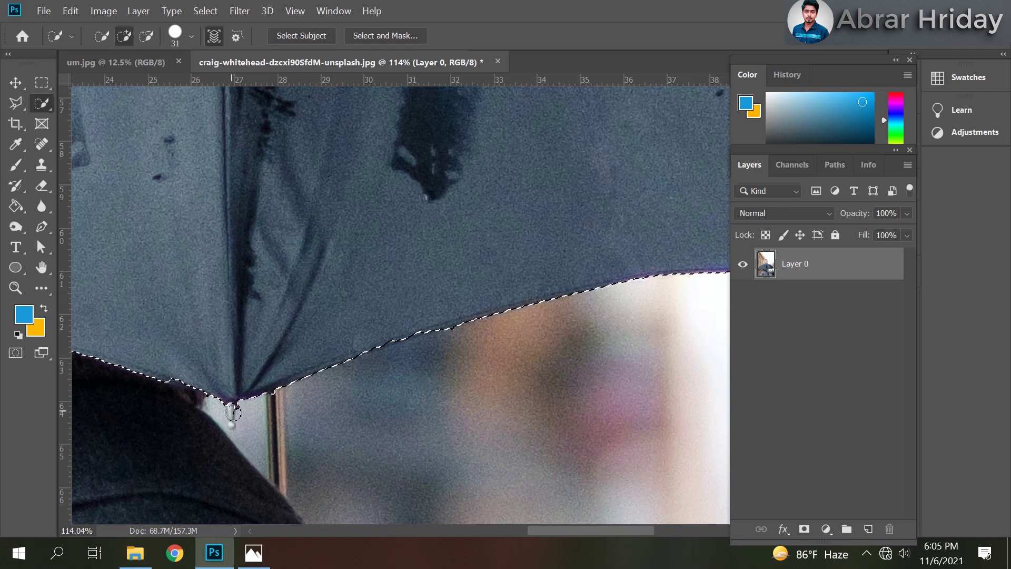
drag(229, 433, 232, 458)
key(alt)
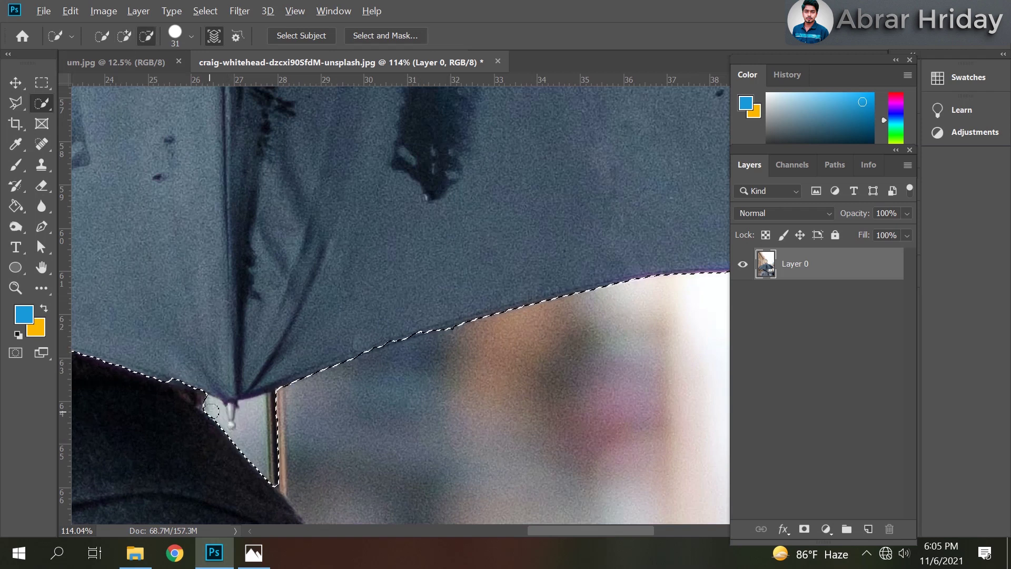
alt+click(214, 416)
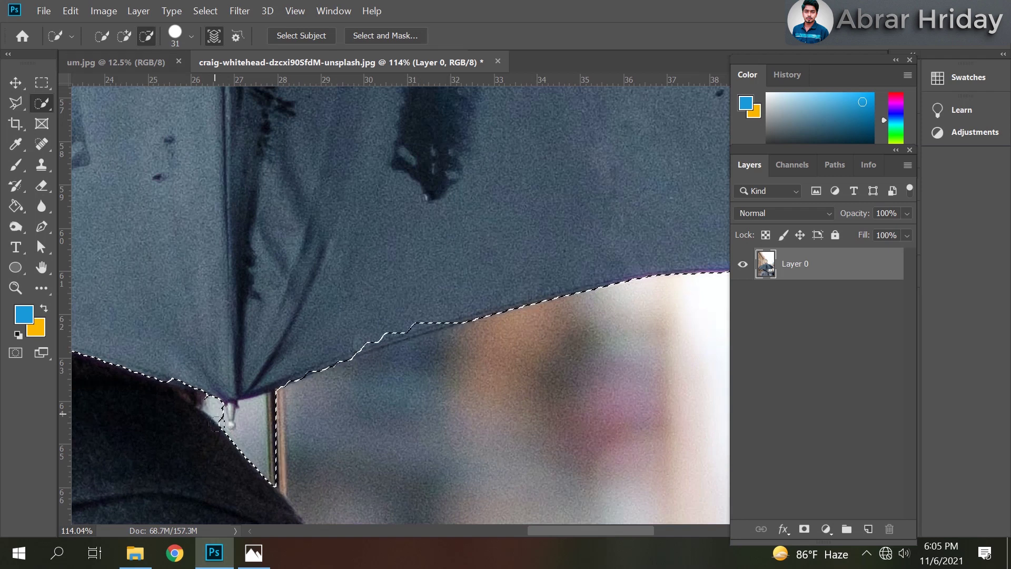
alt+click(220, 447)
drag(234, 476, 232, 444)
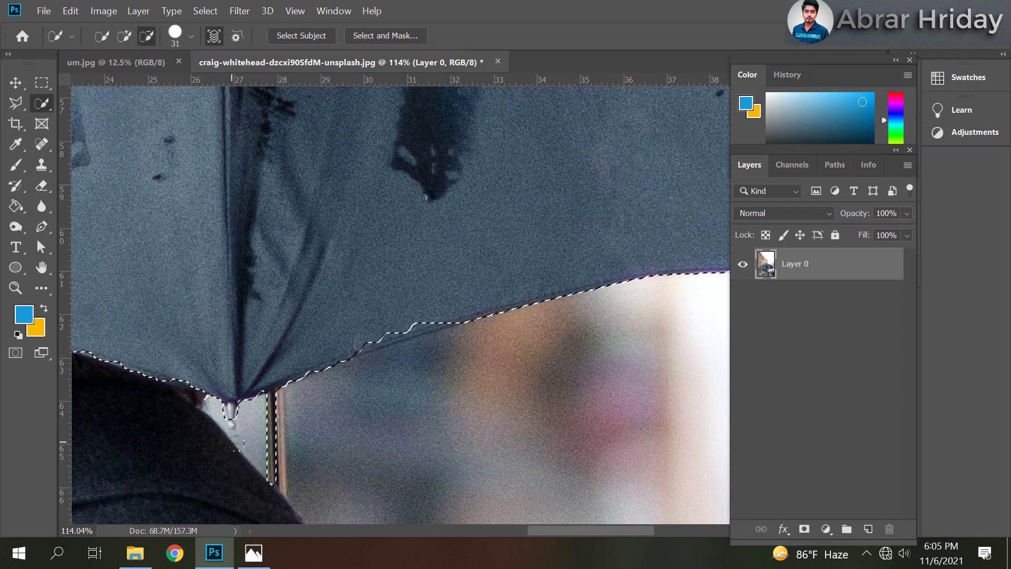
alt+click(270, 446)
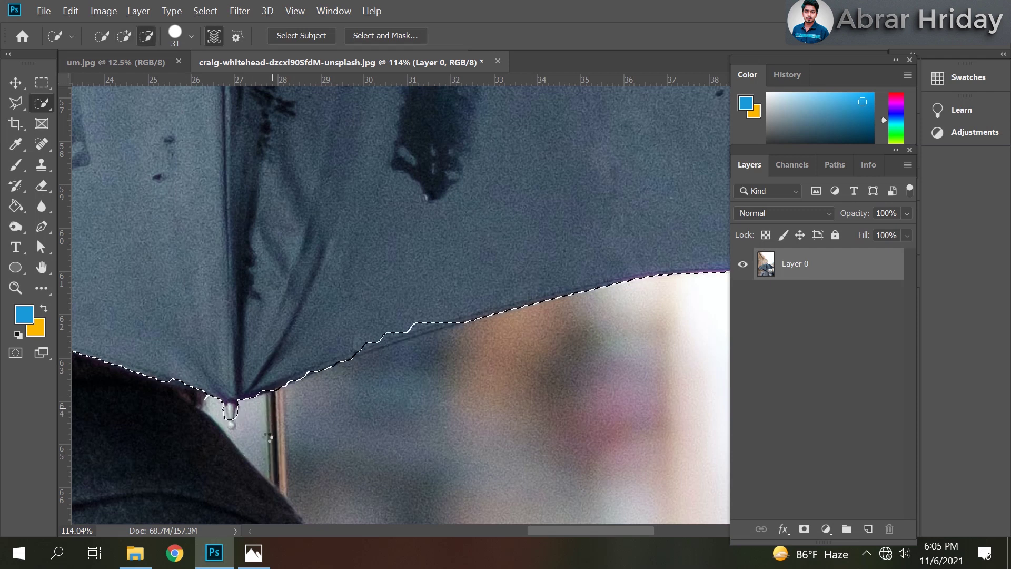
- Smooth the rim edge, trim left of the umbrella tip, and inspect the result
key(alt)
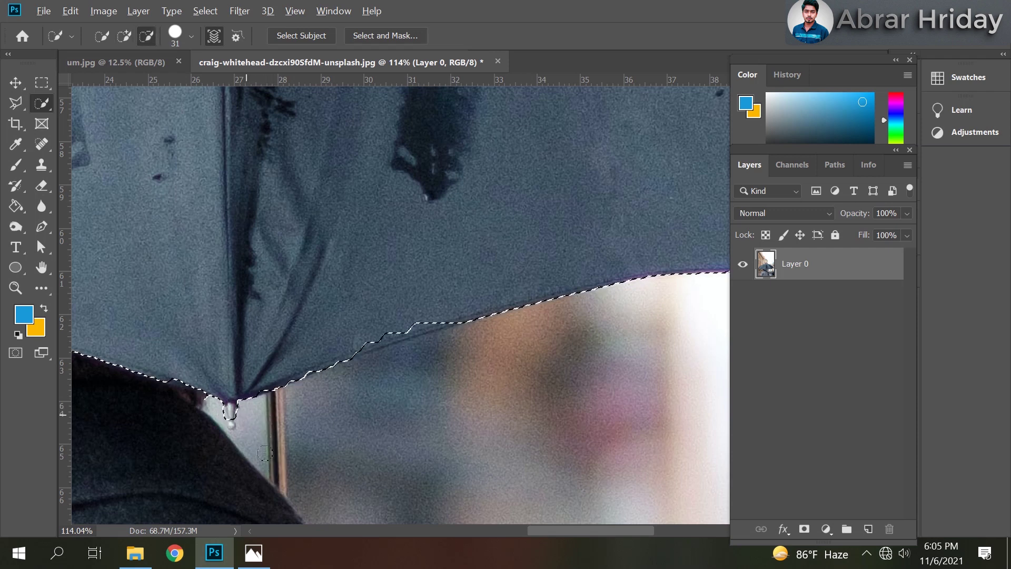
click(440, 359)
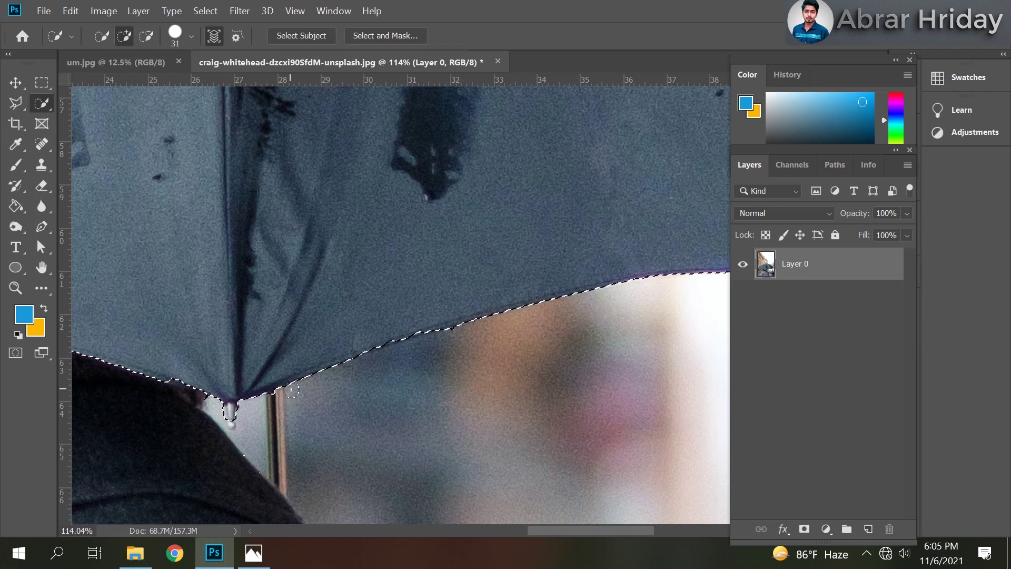
key(alt)
click(209, 405)
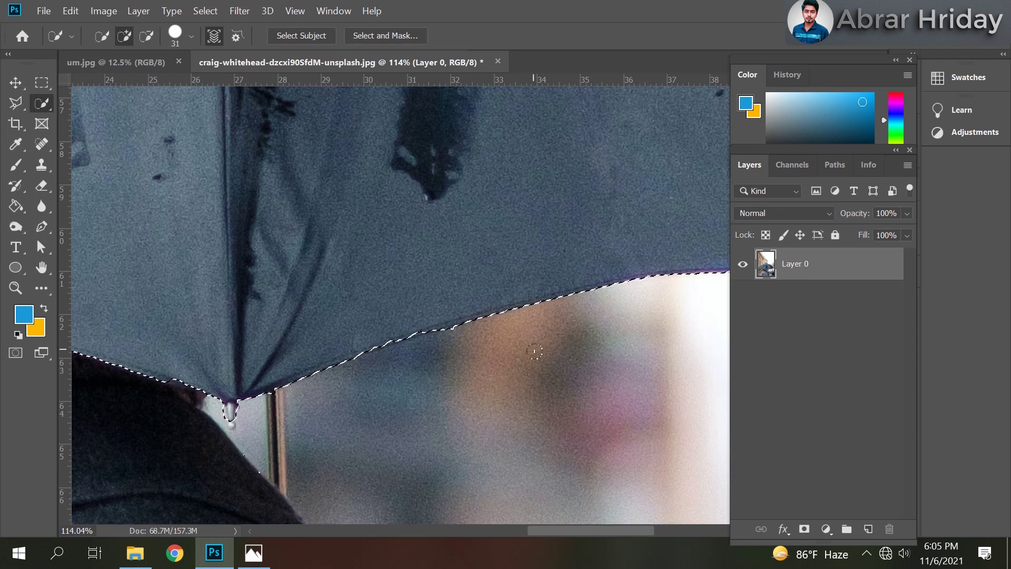
scroll(534, 352, down, 3)
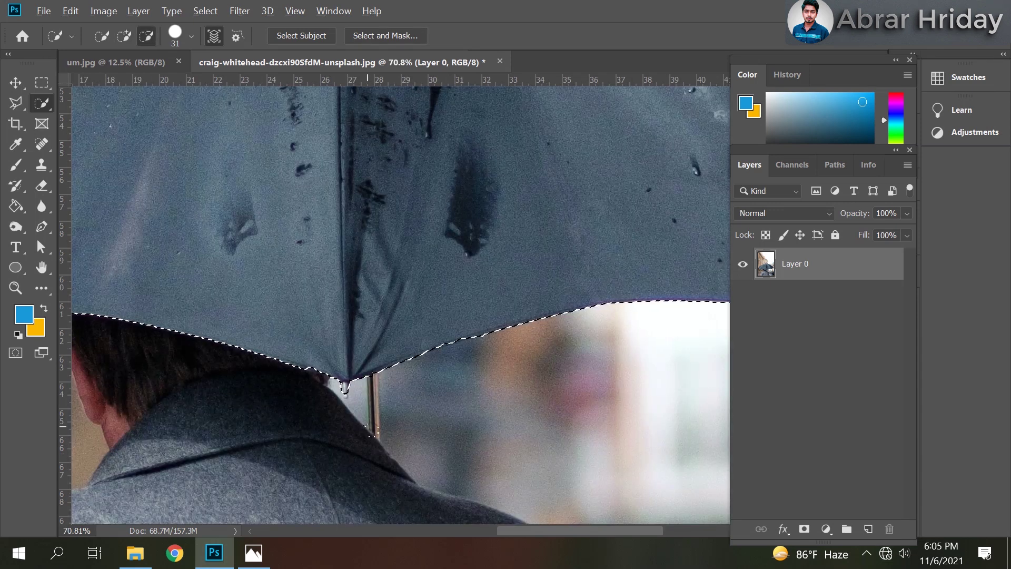
scroll(481, 445, down, 5)
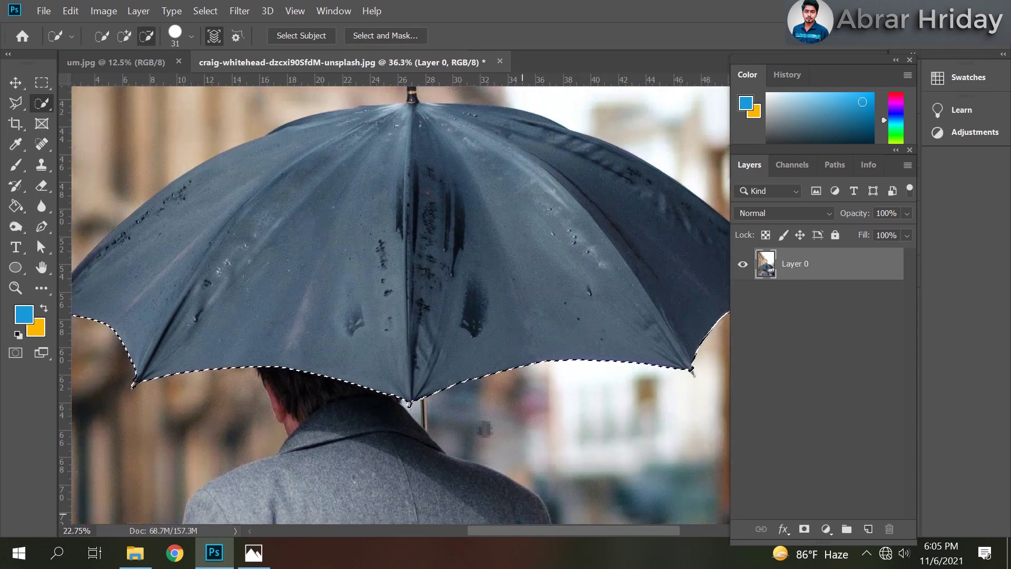
scroll(684, 400, up, 2)
scroll(623, 373, up, 1)
scroll(606, 356, up, 1)
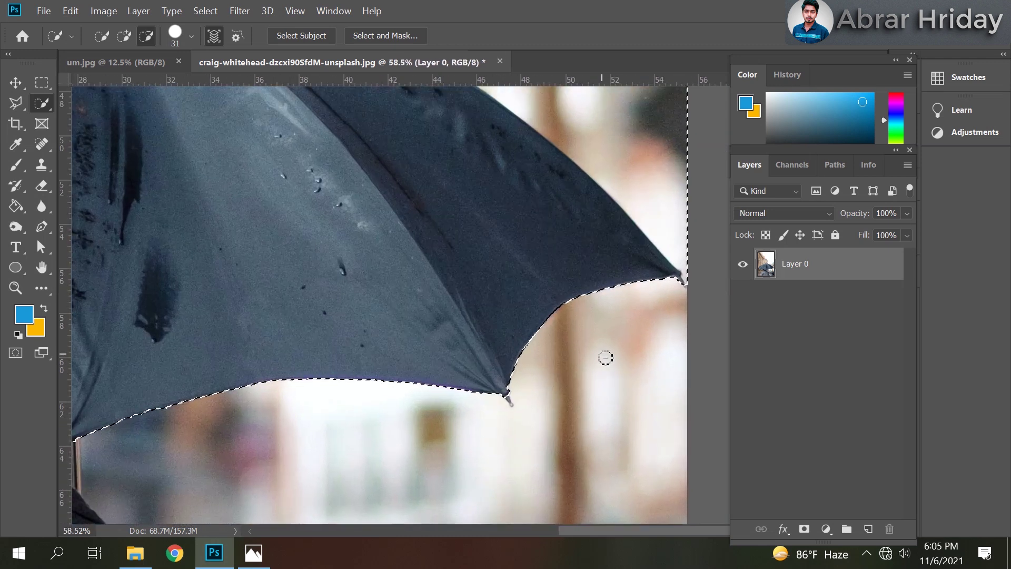
scroll(519, 418, down, 2)
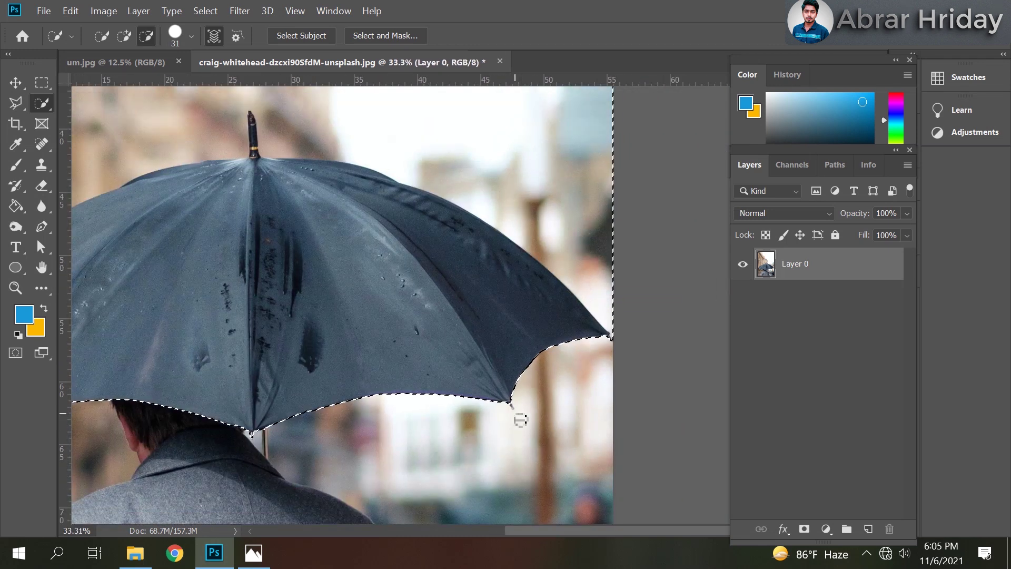
scroll(520, 420, down, 2)
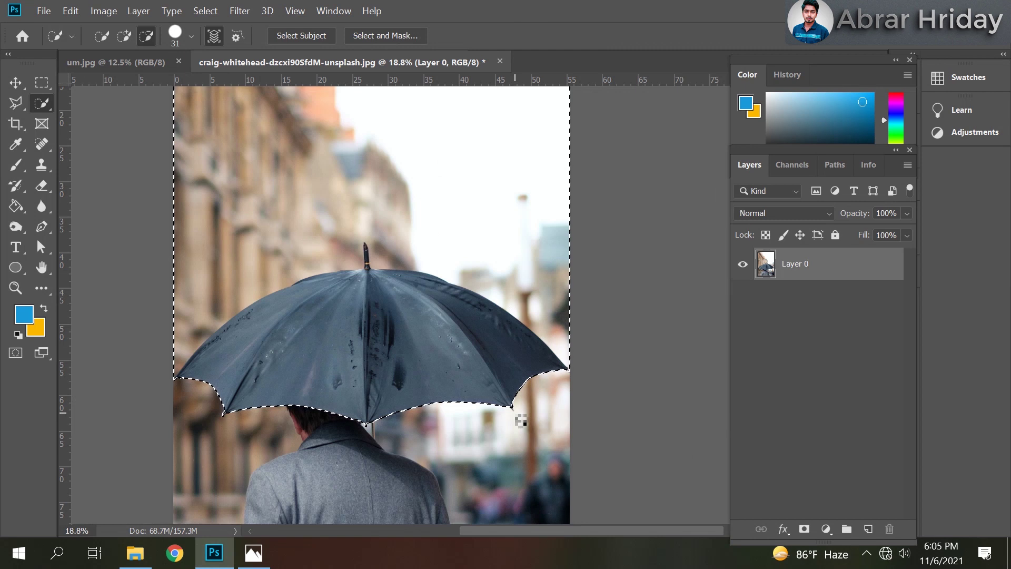
scroll(520, 420, down, 2)
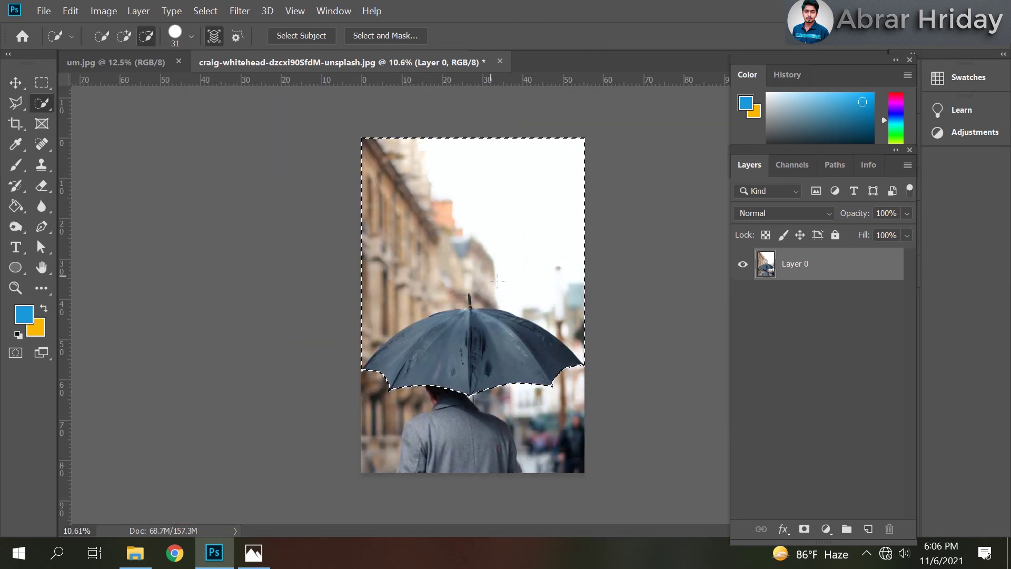
scroll(516, 286, up, 1)
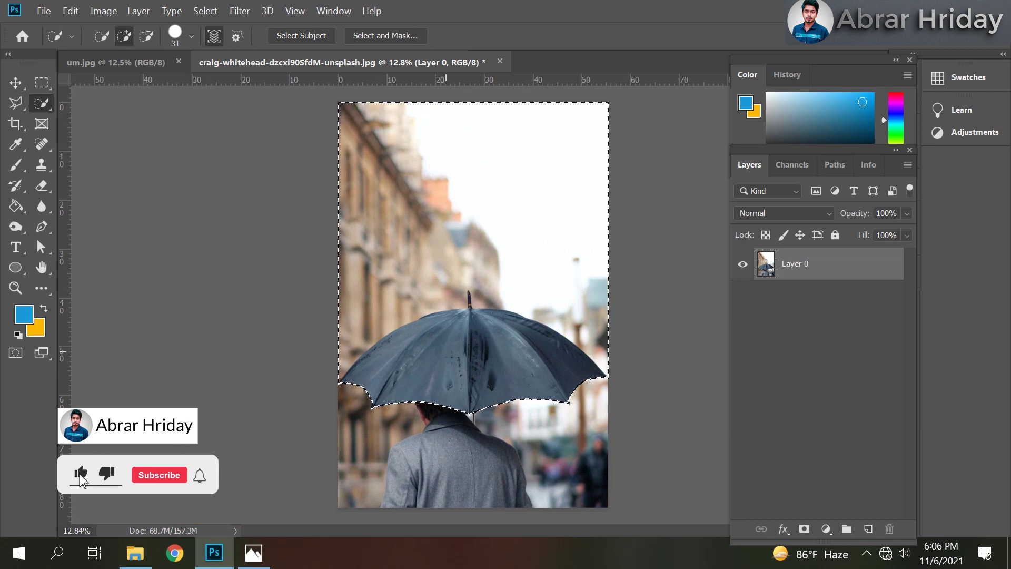
- Move the selection to Layer 1 with Layer Via Cut, check it, and add empty Layer 2
right_click(456, 291)
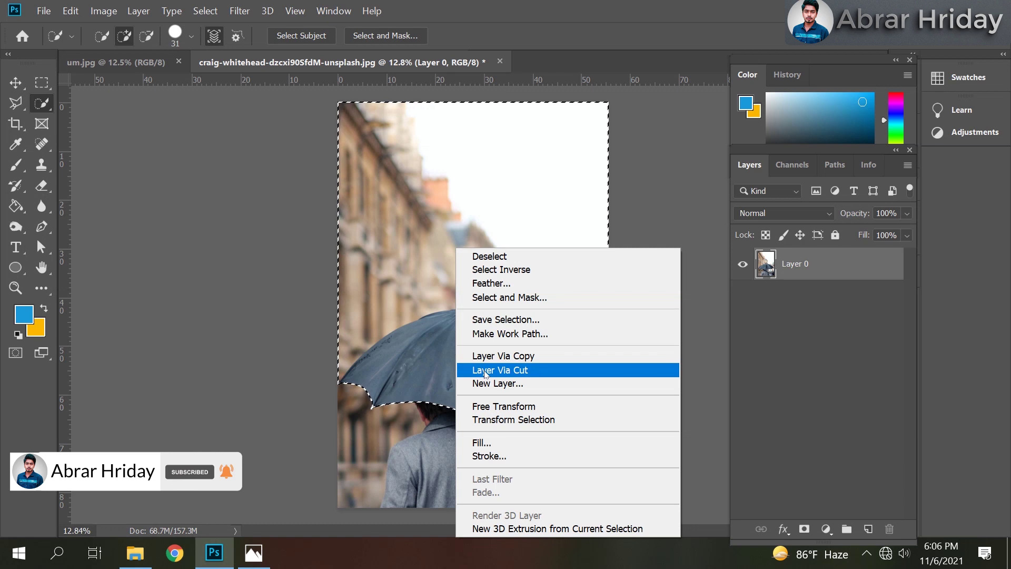
click(525, 371)
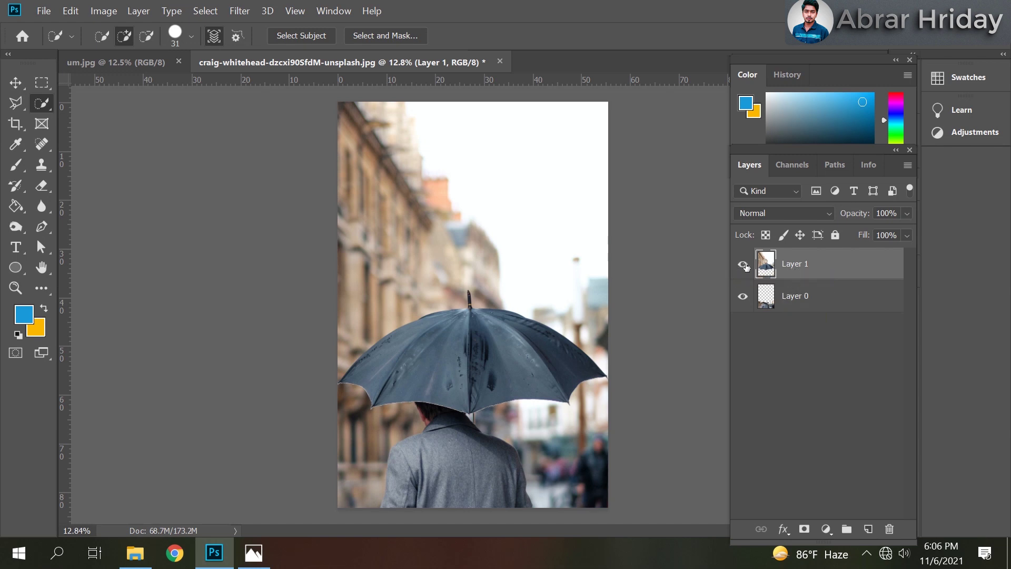
click(743, 265)
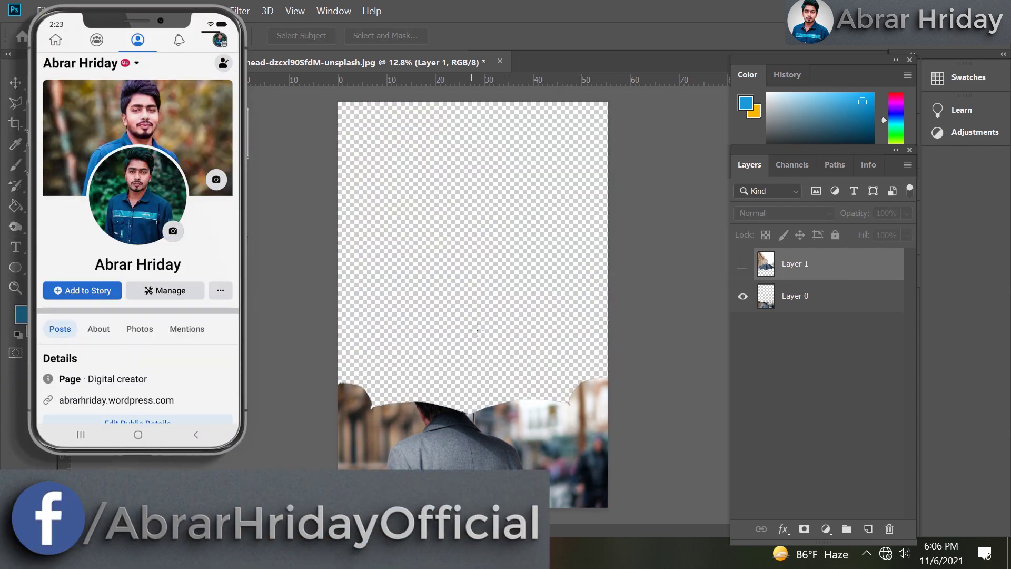
click(740, 265)
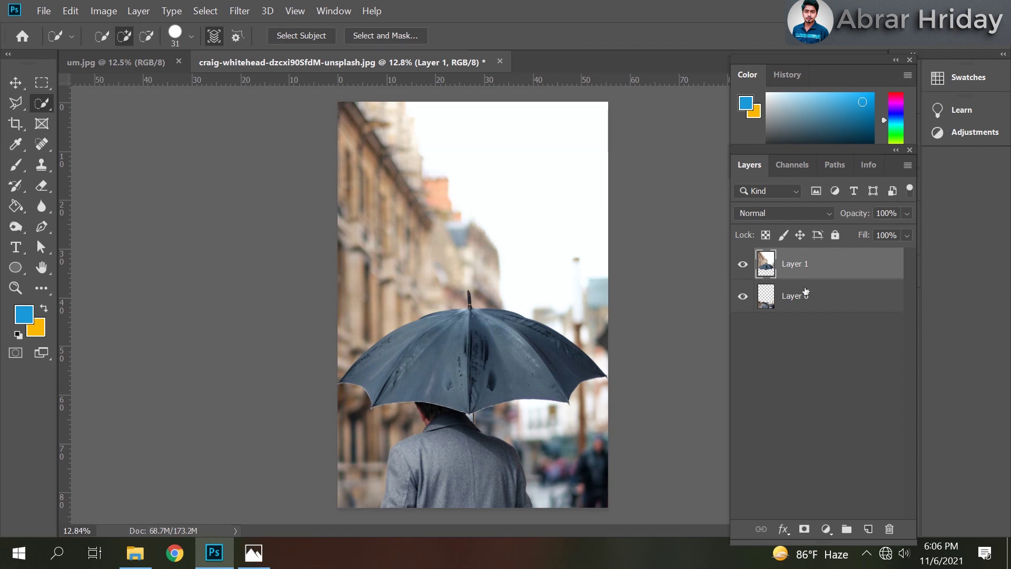
click(868, 529)
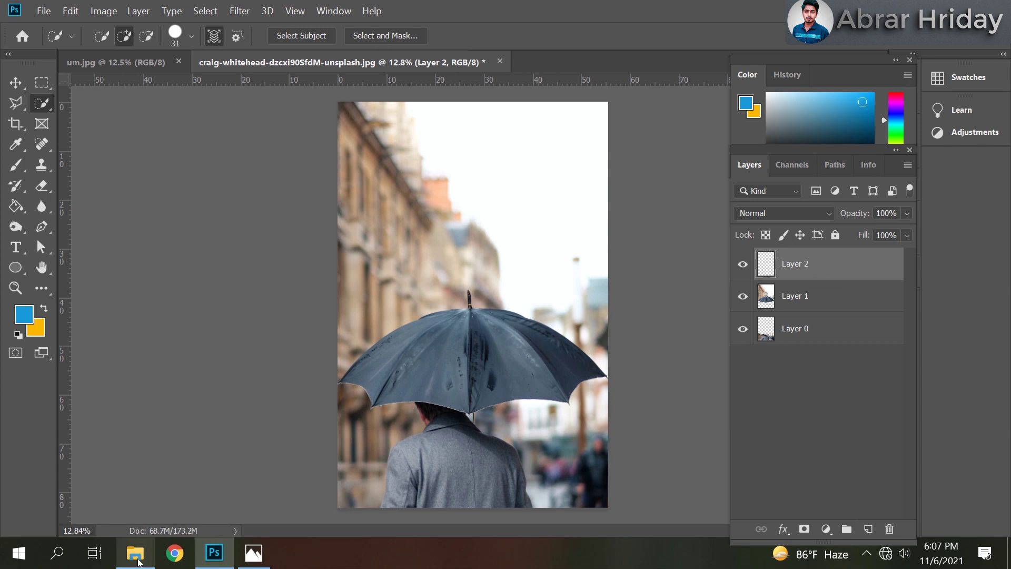
- Drag pexels-gabriel-rocha-3414204 from File Explorer onto the umbrella canvas in Photoshop
click(135, 552)
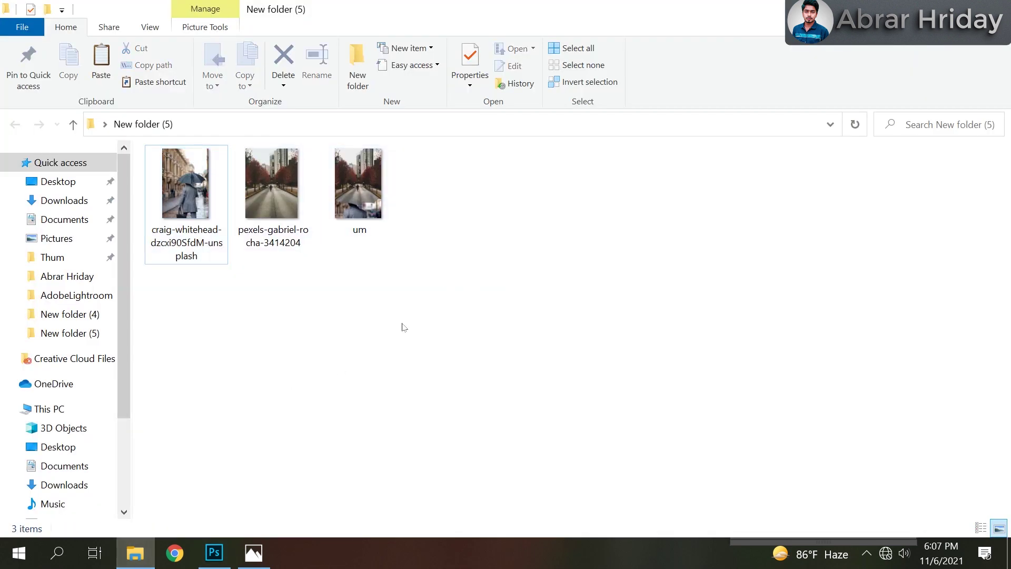
click(275, 188)
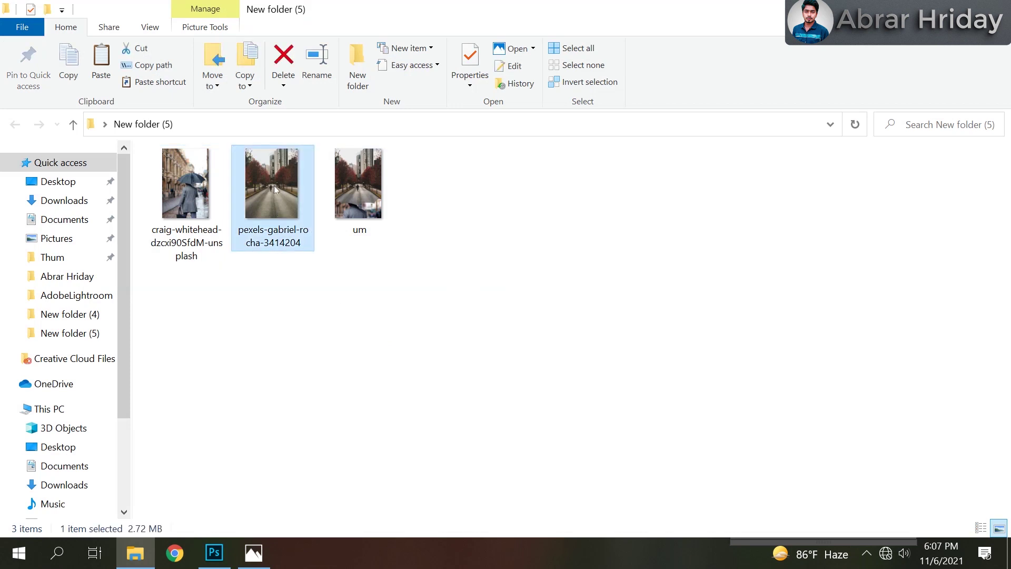
drag(274, 186, 217, 564)
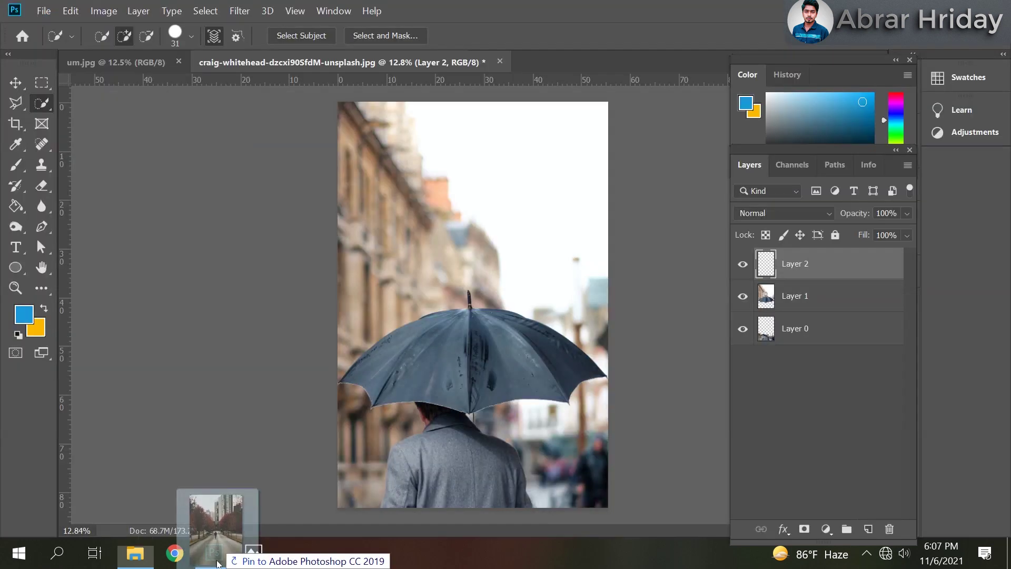
drag(218, 563, 486, 311)
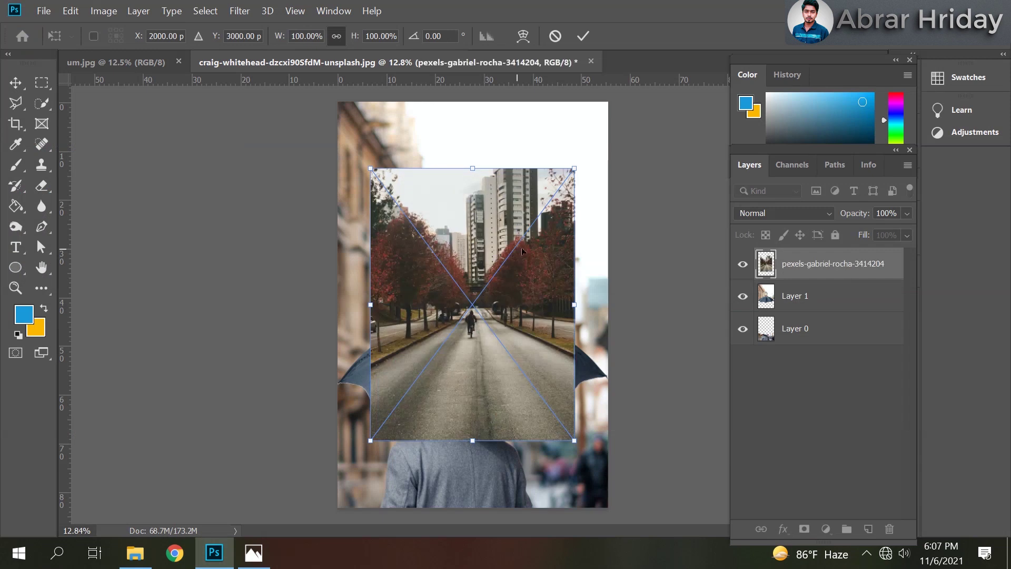
- Scale the road photo to span the canvas width above the man's shoulders and commit
drag(506, 326, 493, 283)
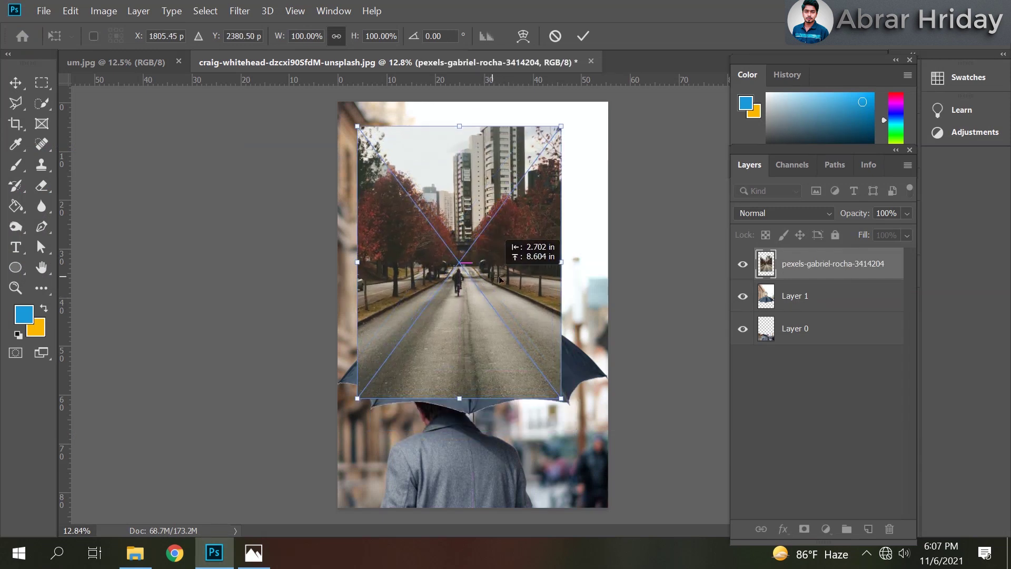
drag(571, 266, 616, 266)
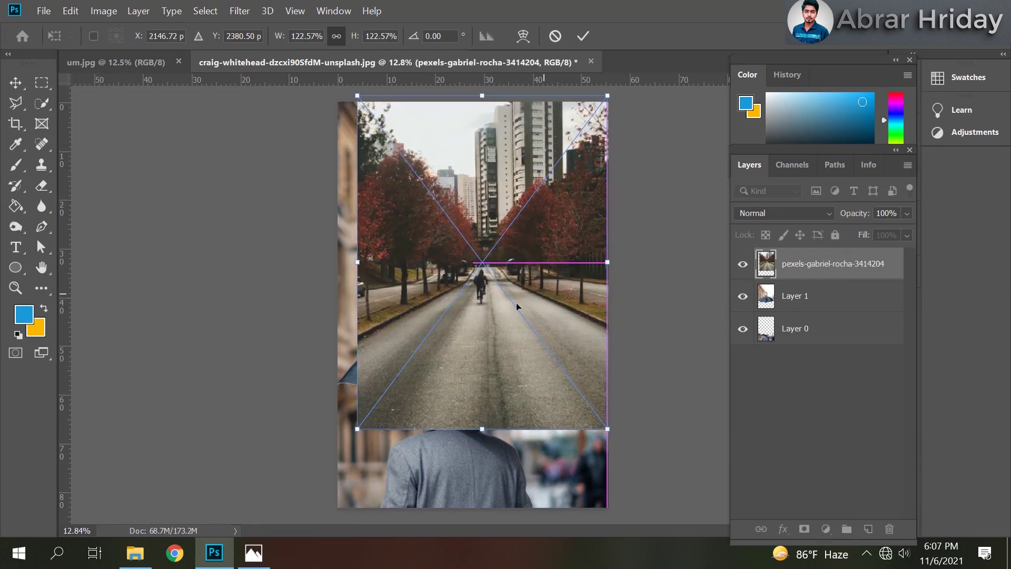
drag(359, 263, 337, 262)
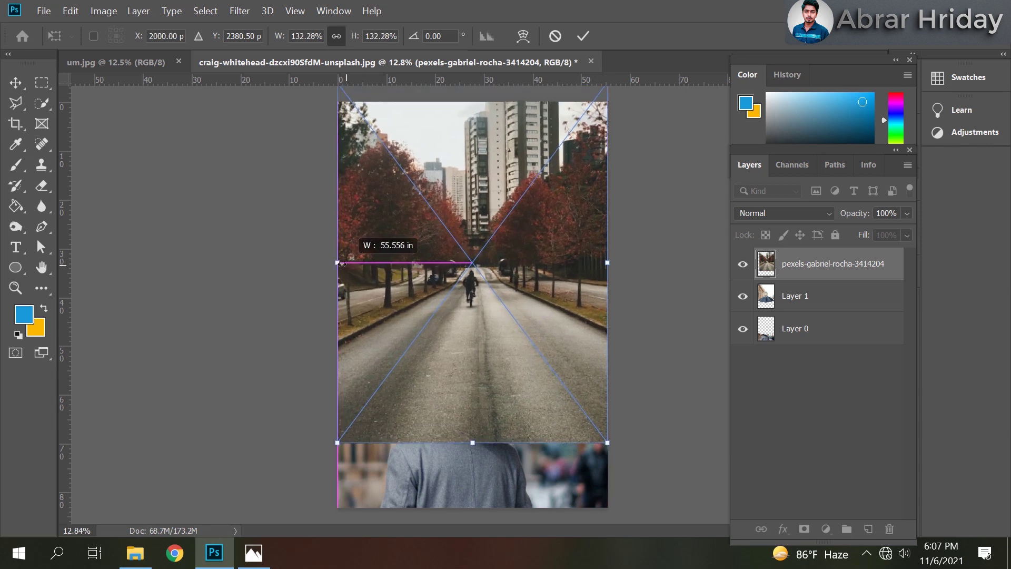
drag(494, 265, 494, 271)
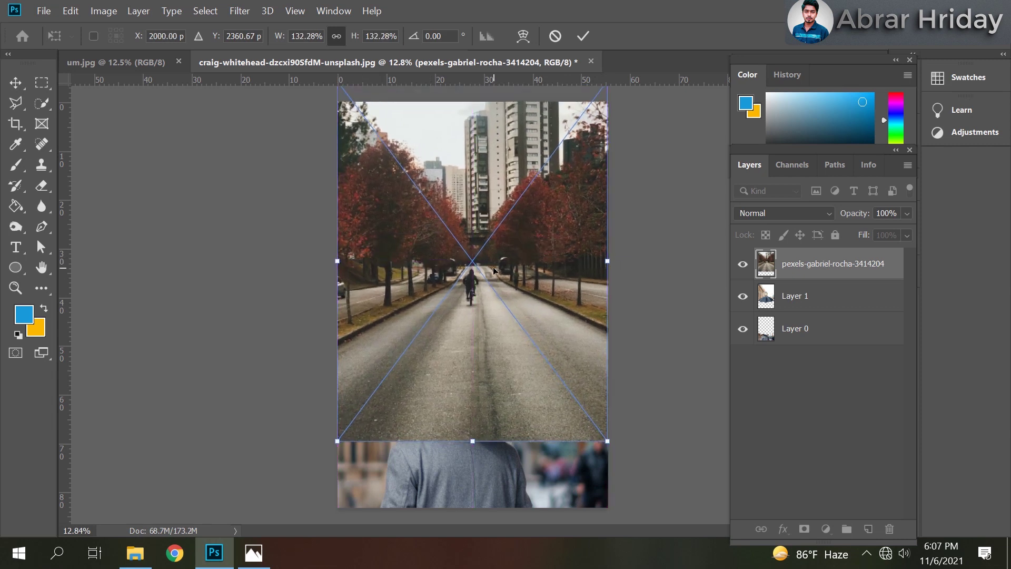
key(w)
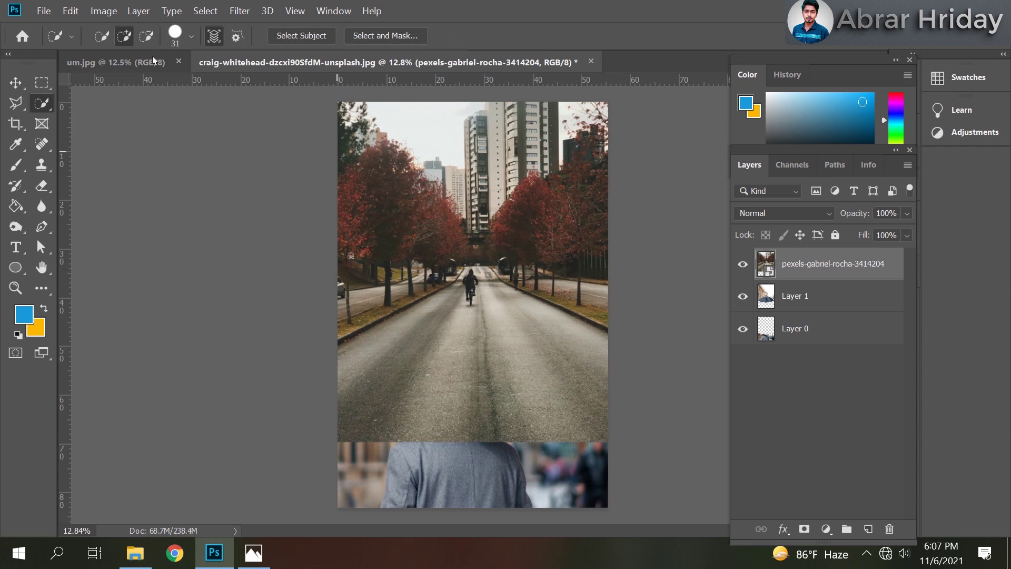
click(16, 82)
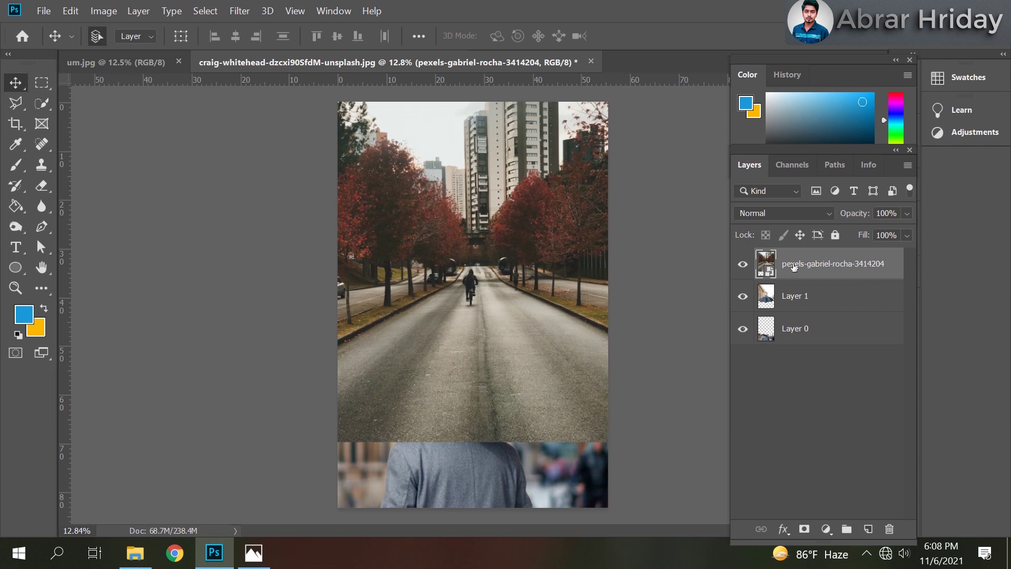
right_click(794, 266)
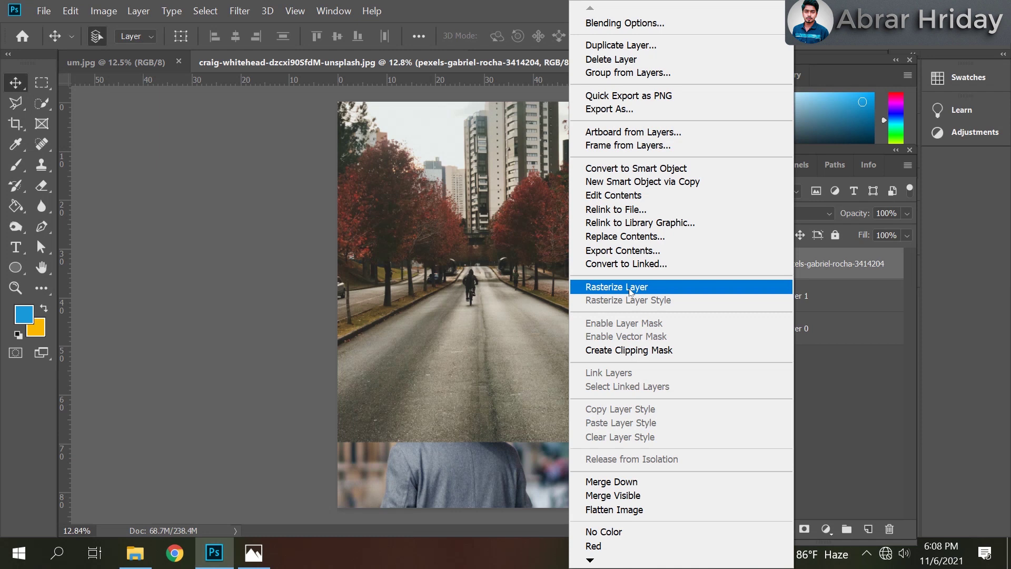
- Rasterize the street photo layer and clip it to the umbrella layer
click(630, 288)
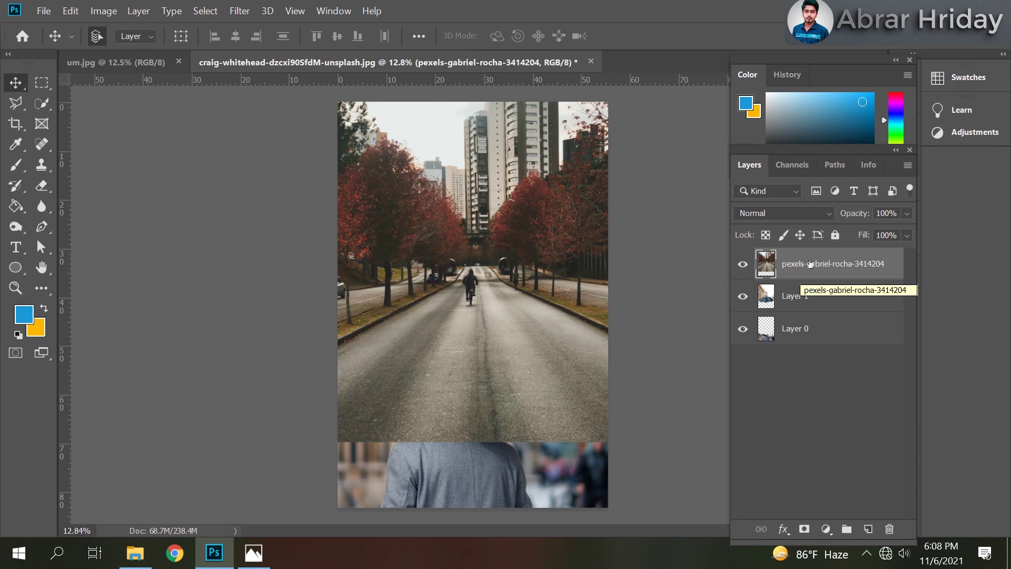
right_click(810, 265)
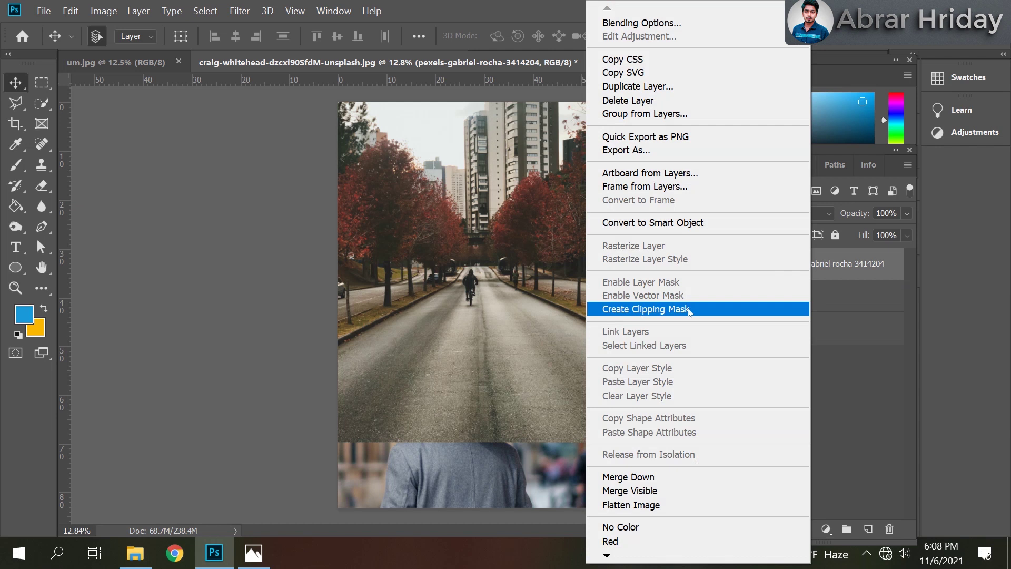
click(657, 313)
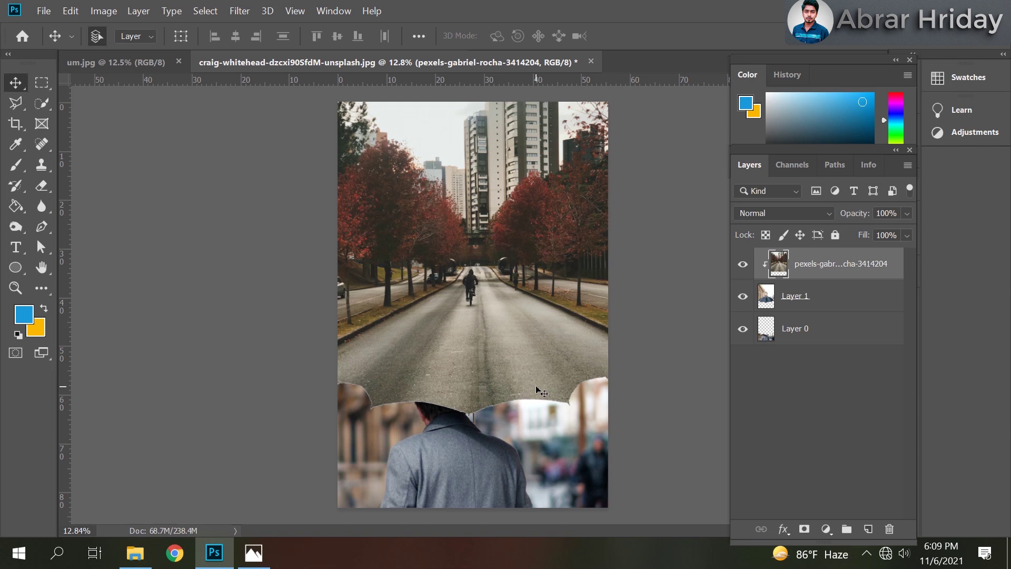
key(ctrl+t)
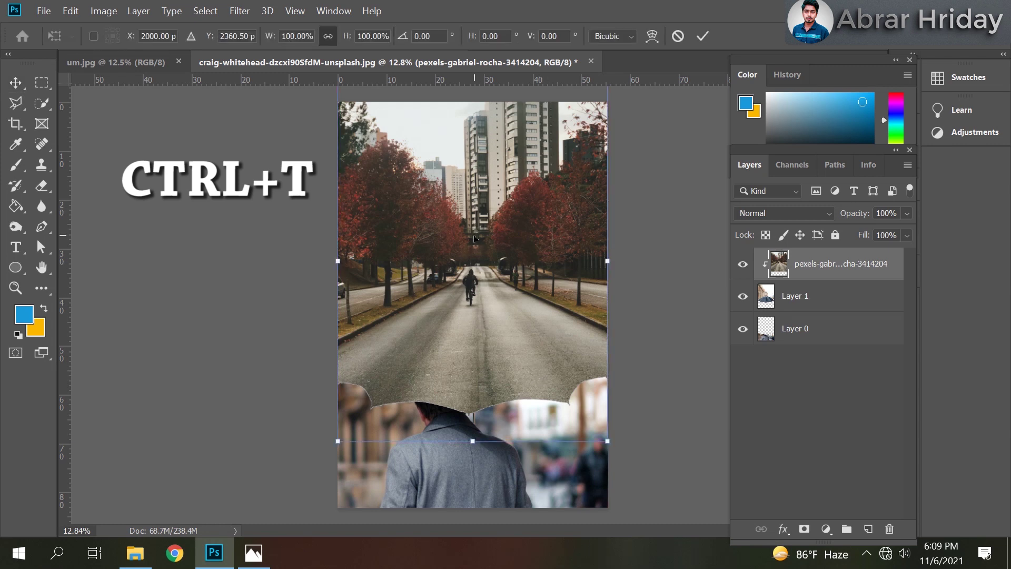
- Warp the street photo so its sides curve down along the umbrella canopy
right_click(474, 239)
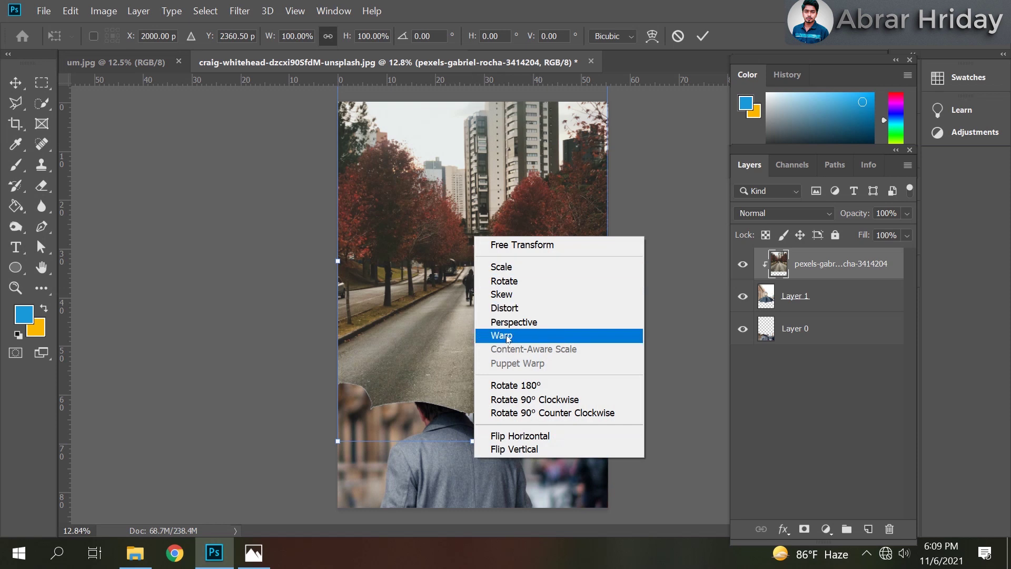
click(507, 338)
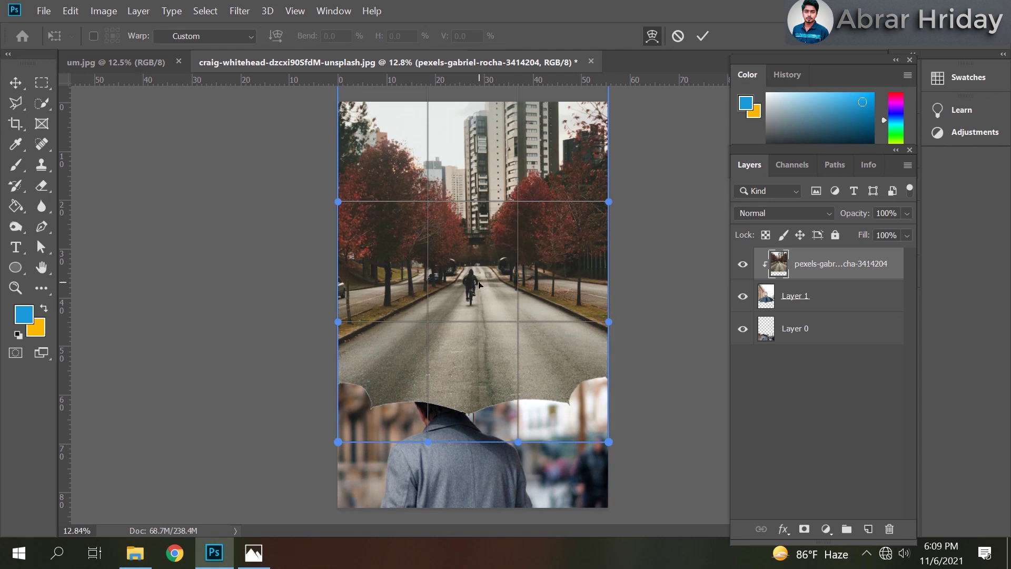
mouse_move(476, 286)
mouse_down()
mouse_move(476, 273)
mouse_move(479, 281)
mouse_up()
drag(610, 327, 609, 354)
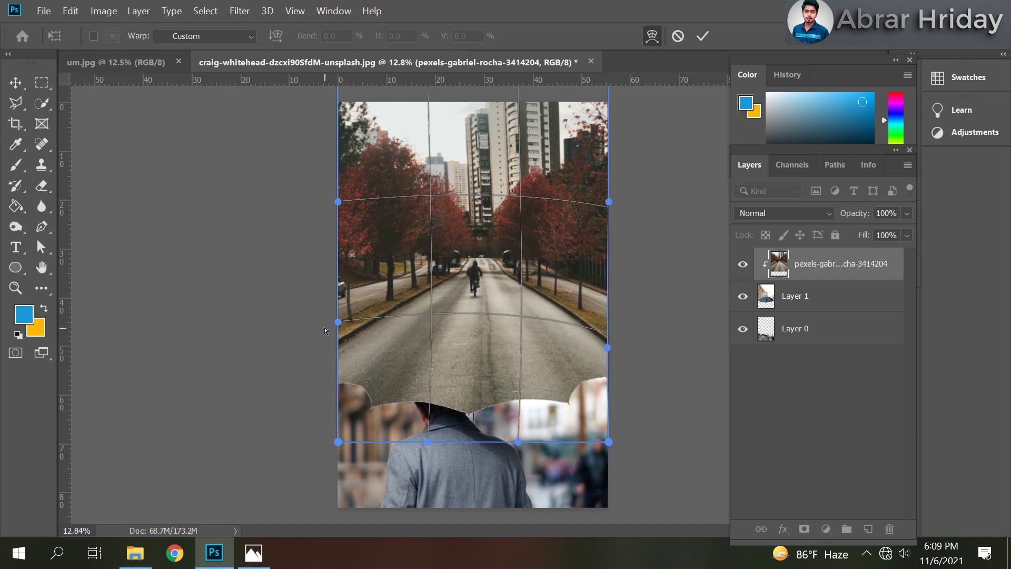
drag(338, 323, 336, 348)
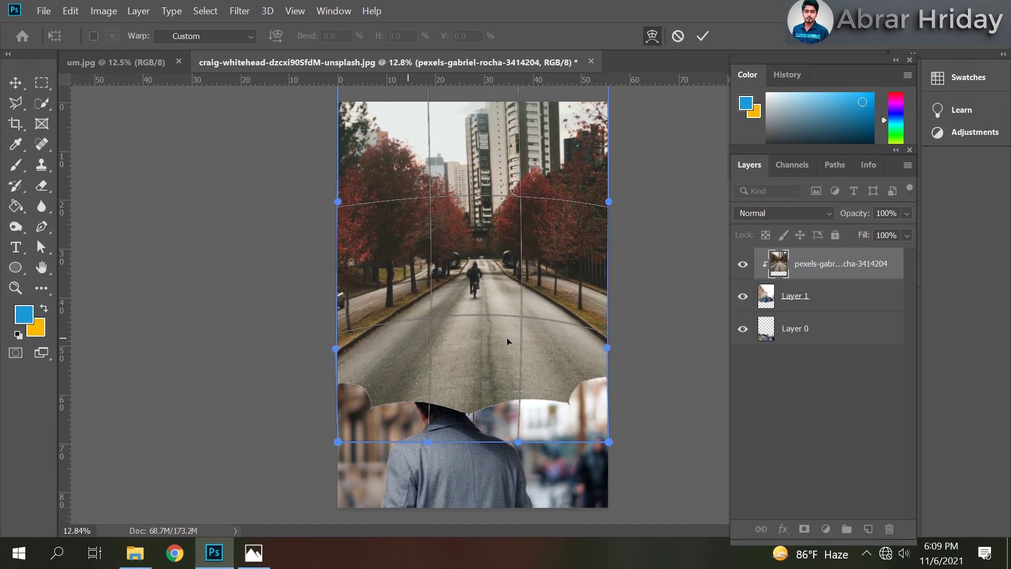
drag(609, 348, 606, 360)
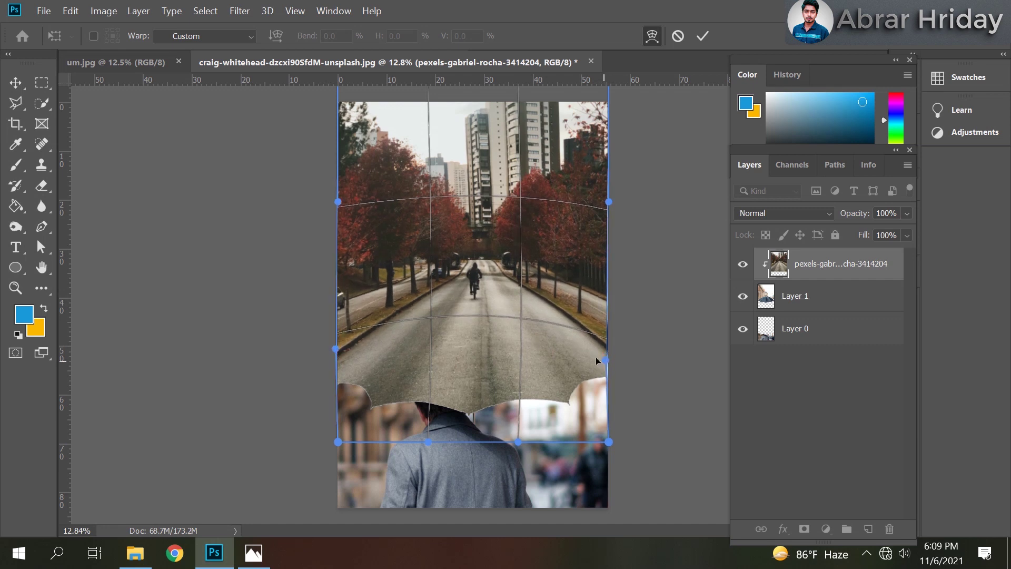
drag(483, 340, 479, 351)
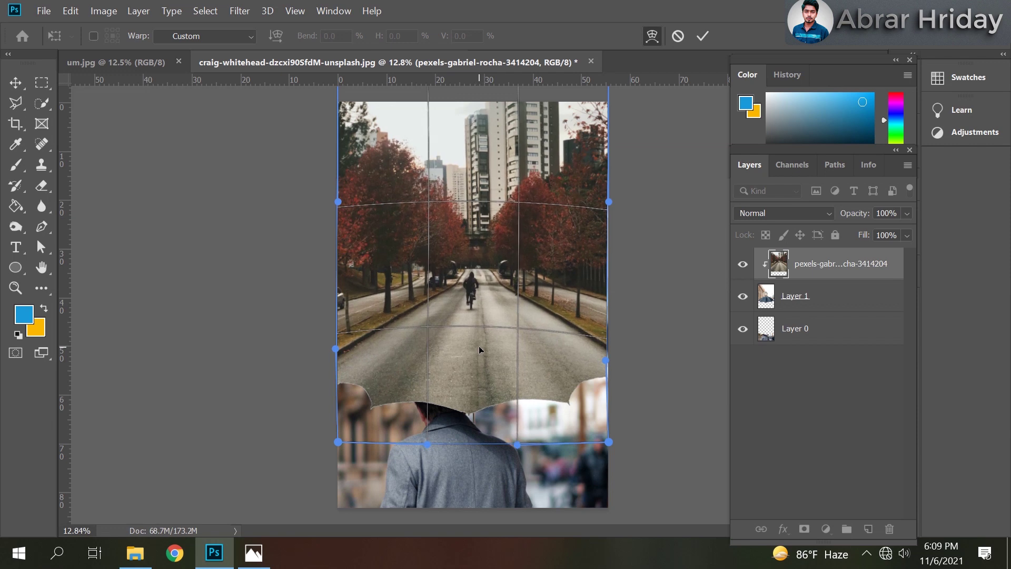
drag(609, 202, 609, 208)
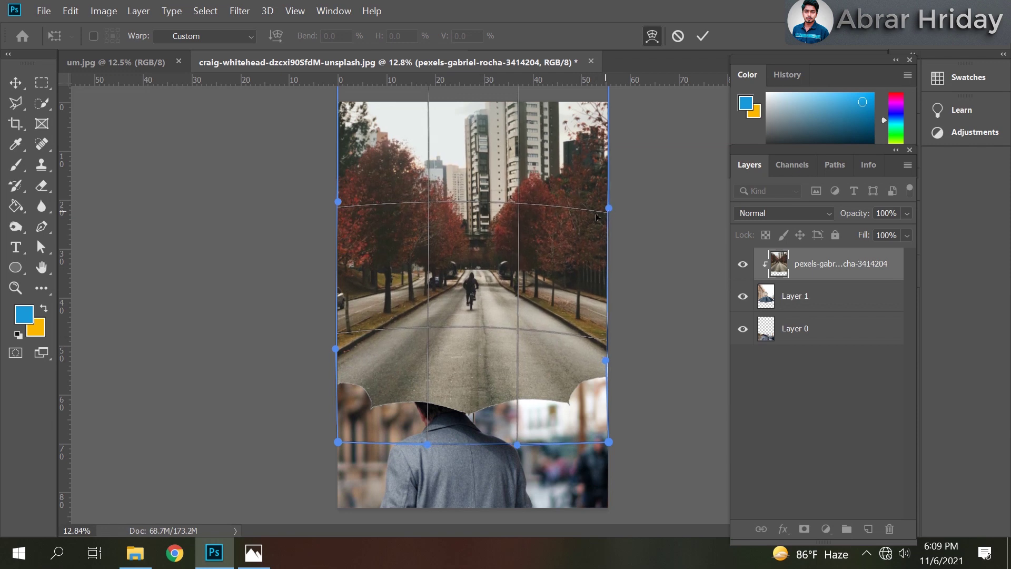
drag(462, 320, 469, 316)
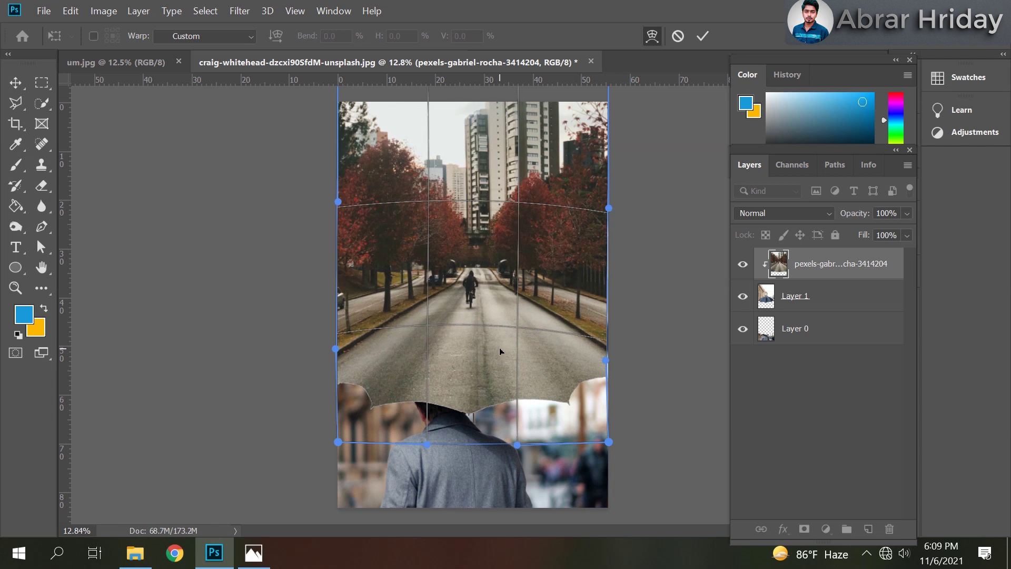
key(Return)
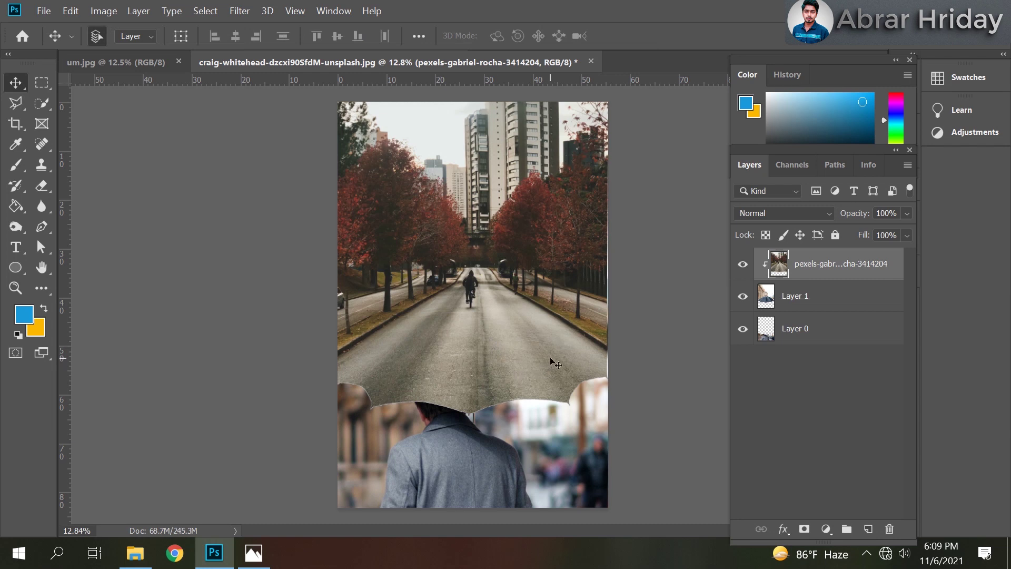
- Nudge the warped photo right and stretch it slightly wider toward the left
key(shift+Right)
key(shift+Right)
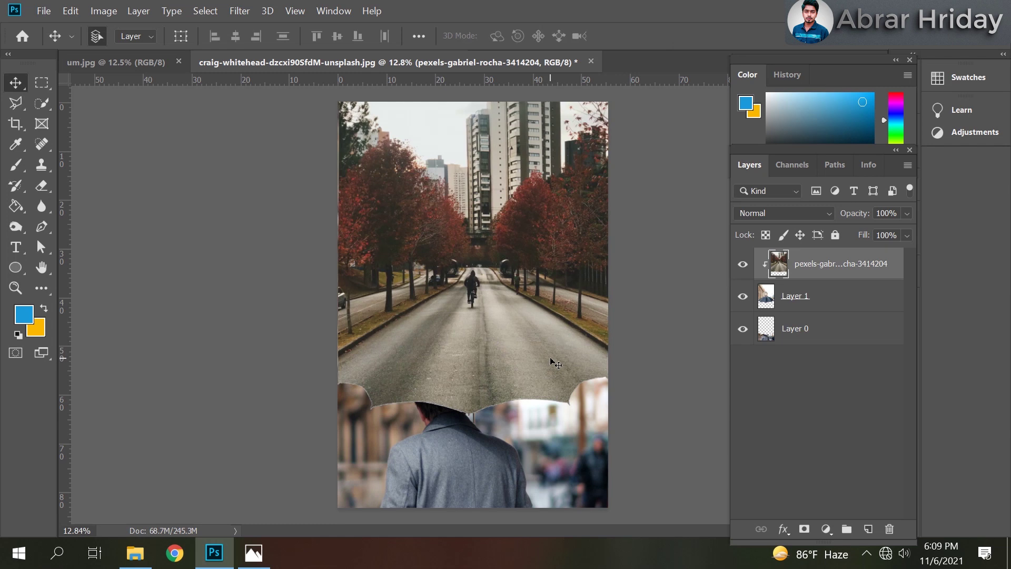
key(alt)
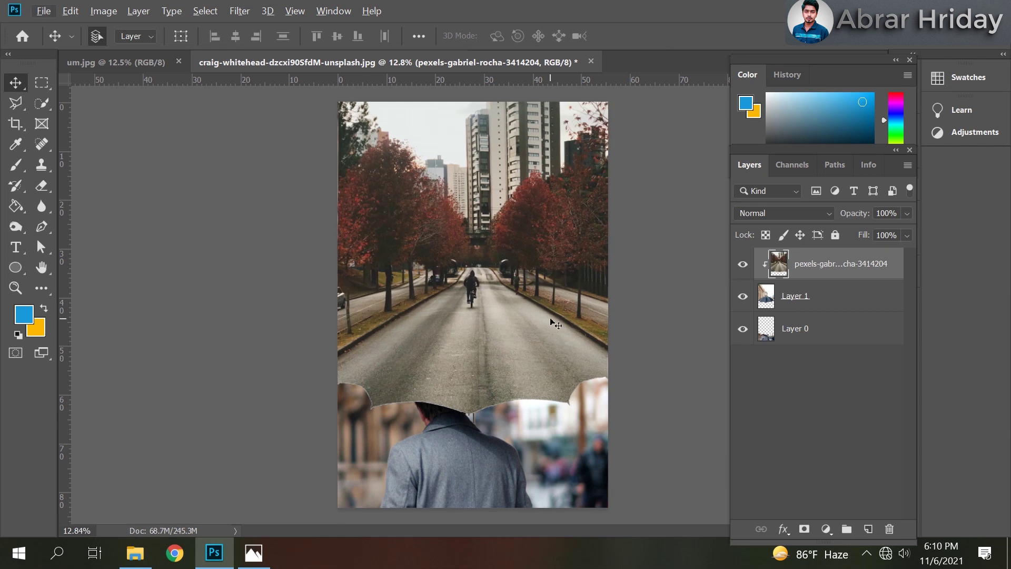
scroll(416, 133, up, 2)
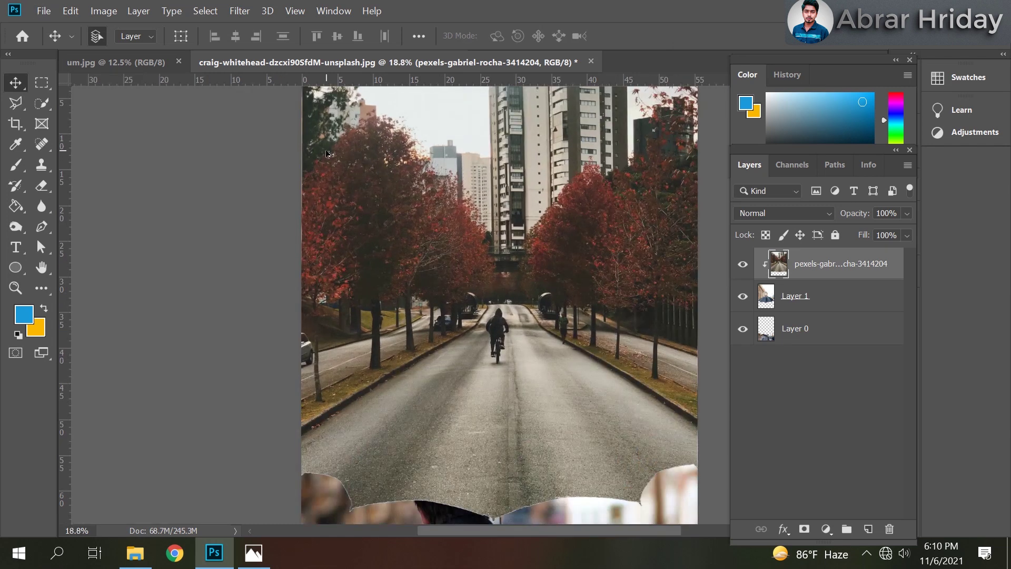
scroll(332, 288, down, 2)
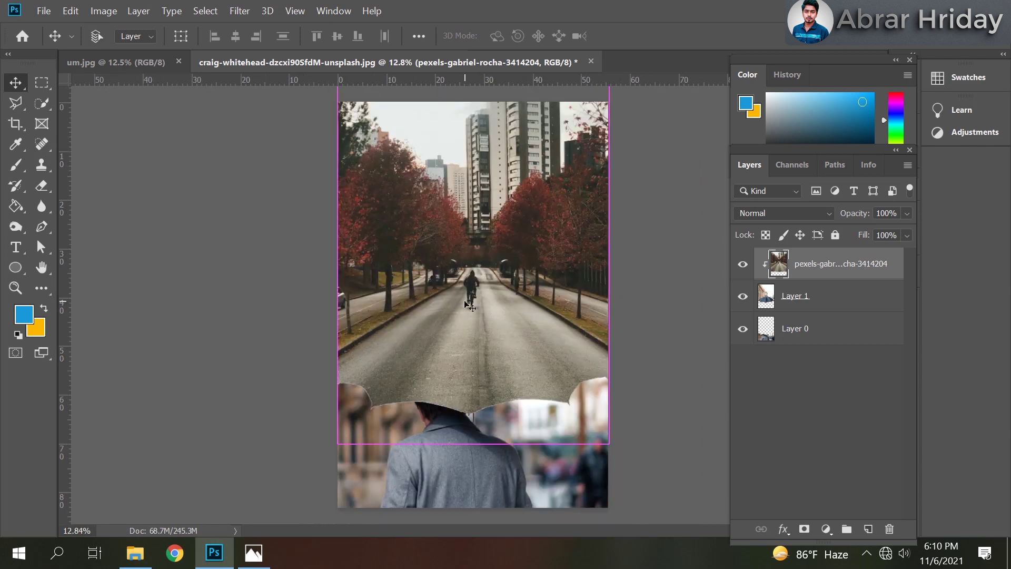
key(ctrl+t)
mouse_move(338, 261)
mouse_down()
mouse_move(320, 260)
mouse_move(335, 263)
mouse_up()
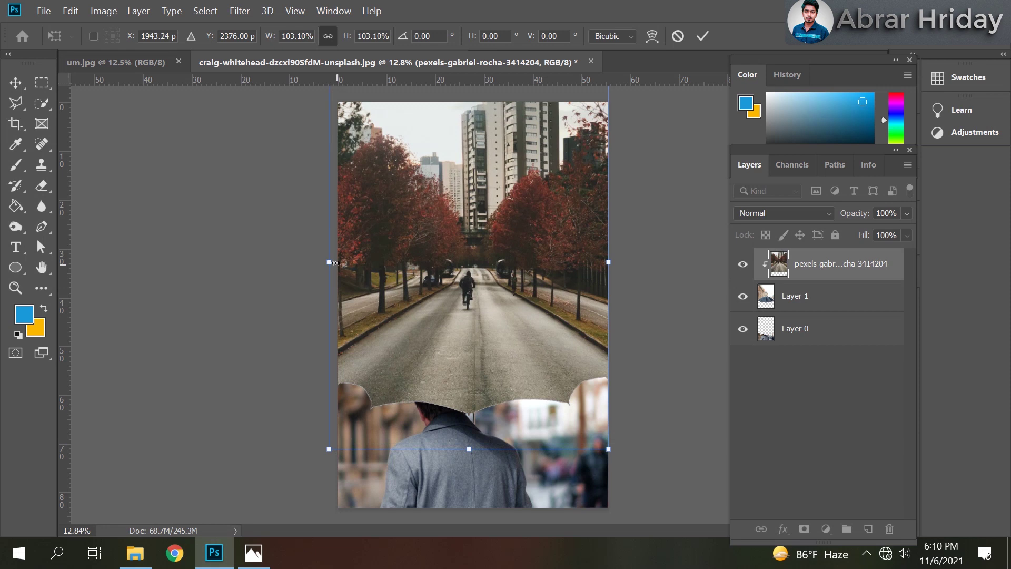
key(Return)
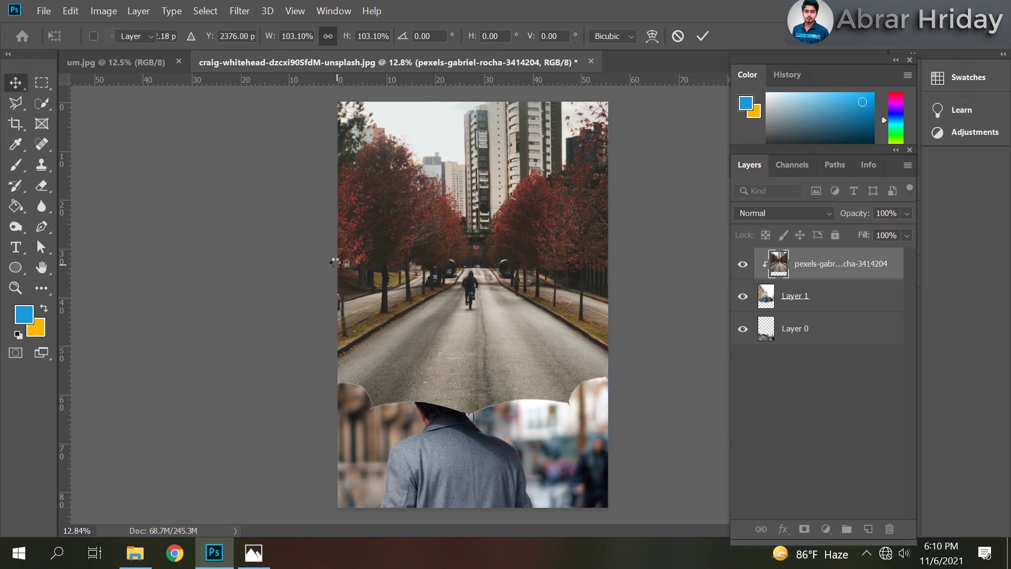
key(Return)
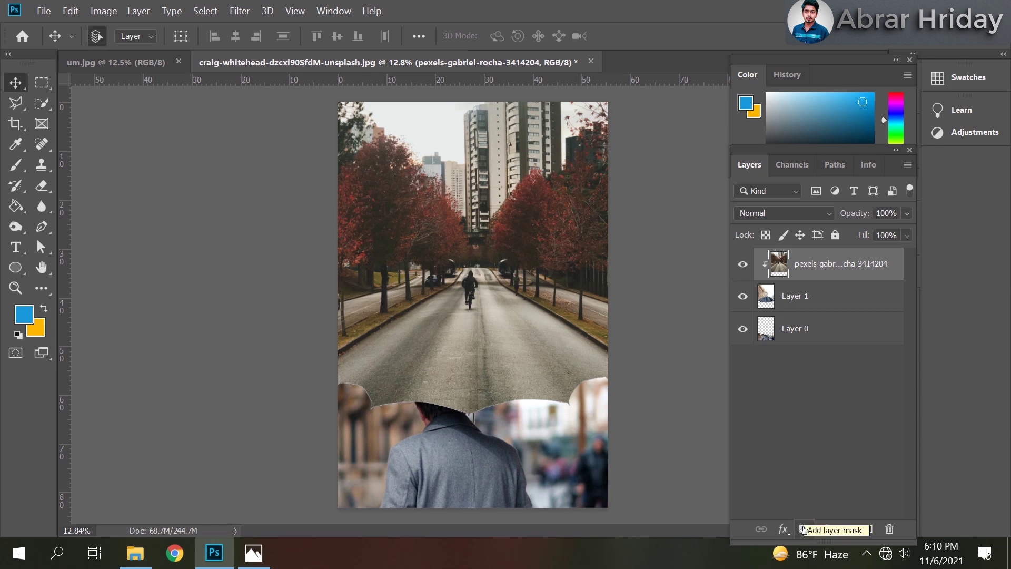
- Add a layer mask to the street photo and pick the Brush with default black/white colours
click(803, 528)
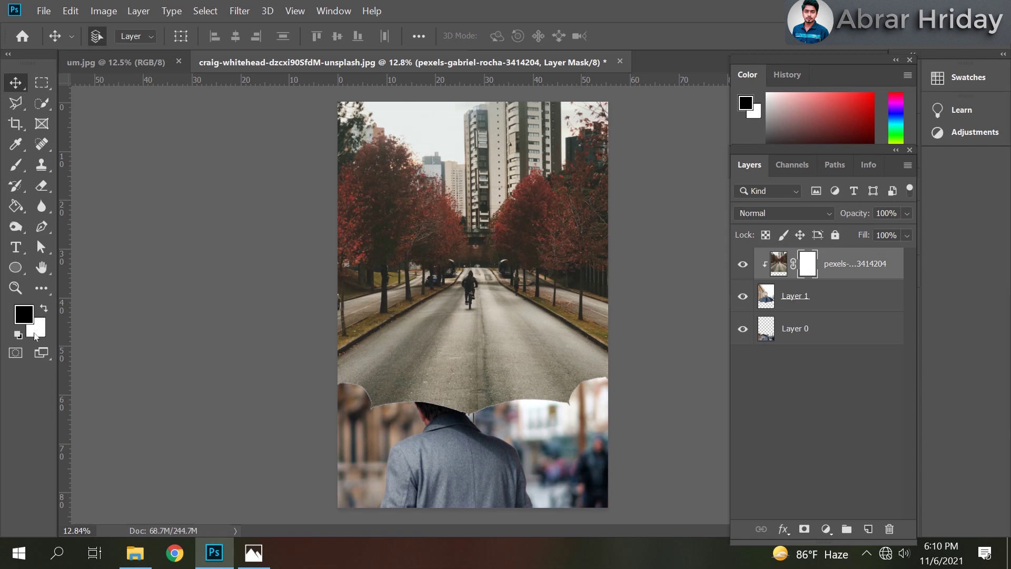
key(d)
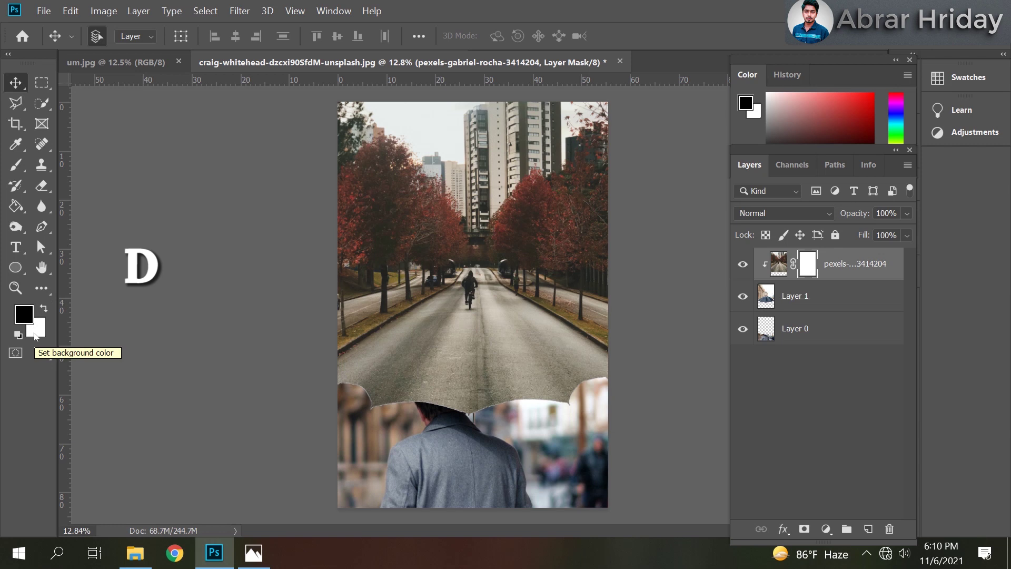
click(17, 166)
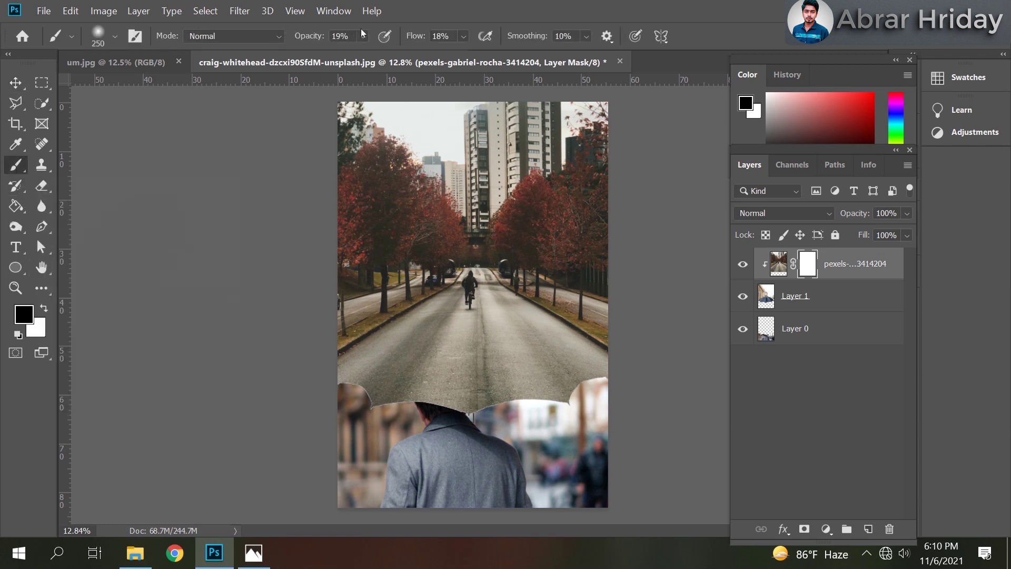
click(363, 36)
drag(387, 54, 401, 59)
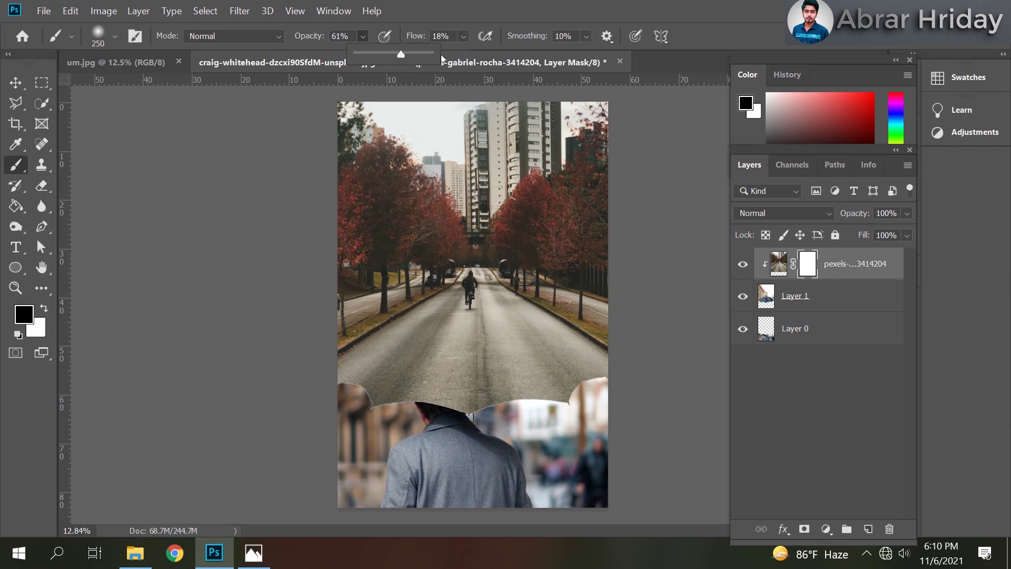
click(464, 35)
drag(476, 52, 495, 49)
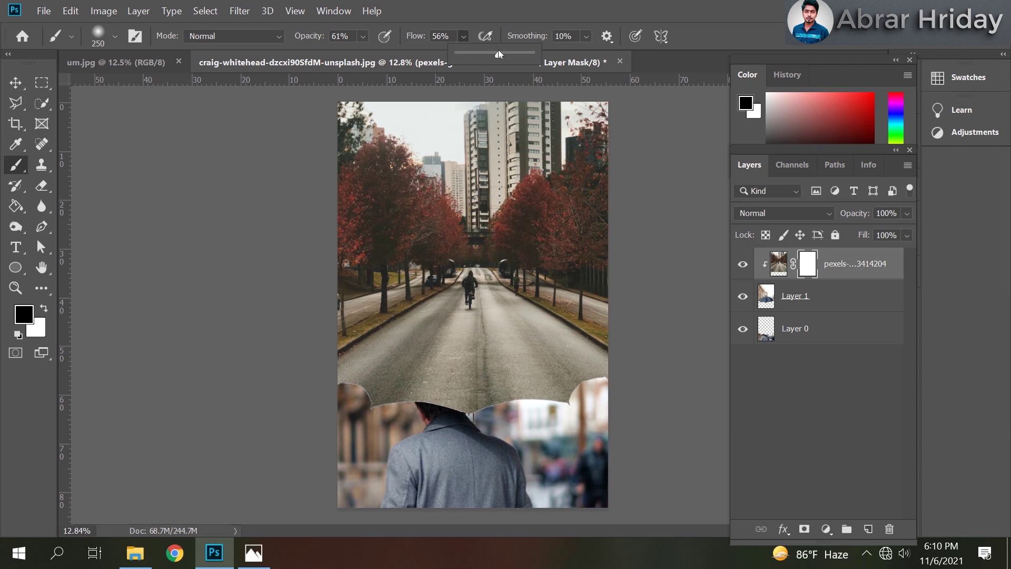
drag(498, 50, 501, 50)
- Undo a test mask stroke, then set the brush to 28% opacity, 24% flow, and enlarge it
scroll(507, 429, up, 3)
mouse_move(403, 356)
mouse_down()
mouse_move(410, 374)
mouse_move(440, 390)
mouse_up()
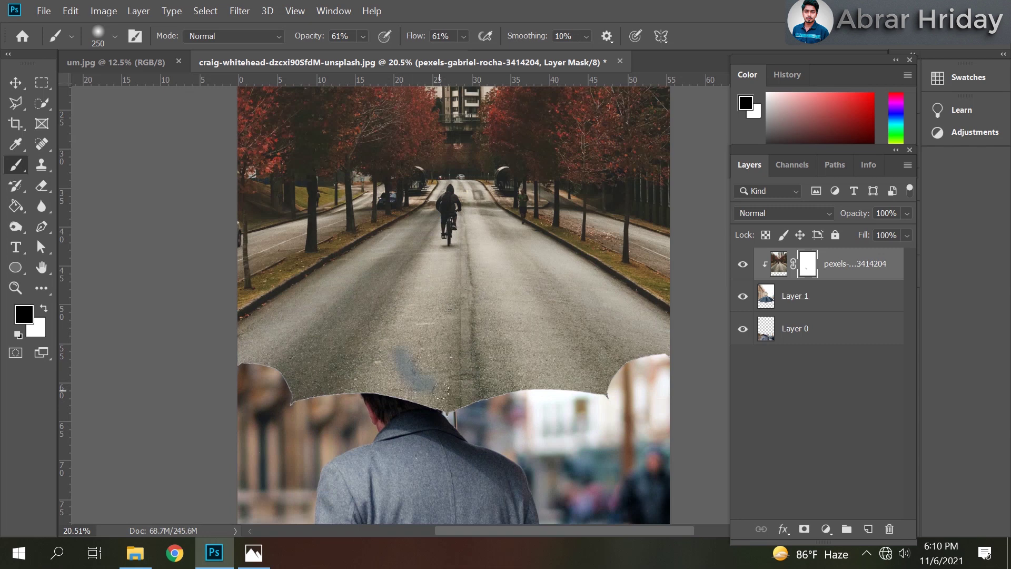
key(ctrl+z)
click(363, 36)
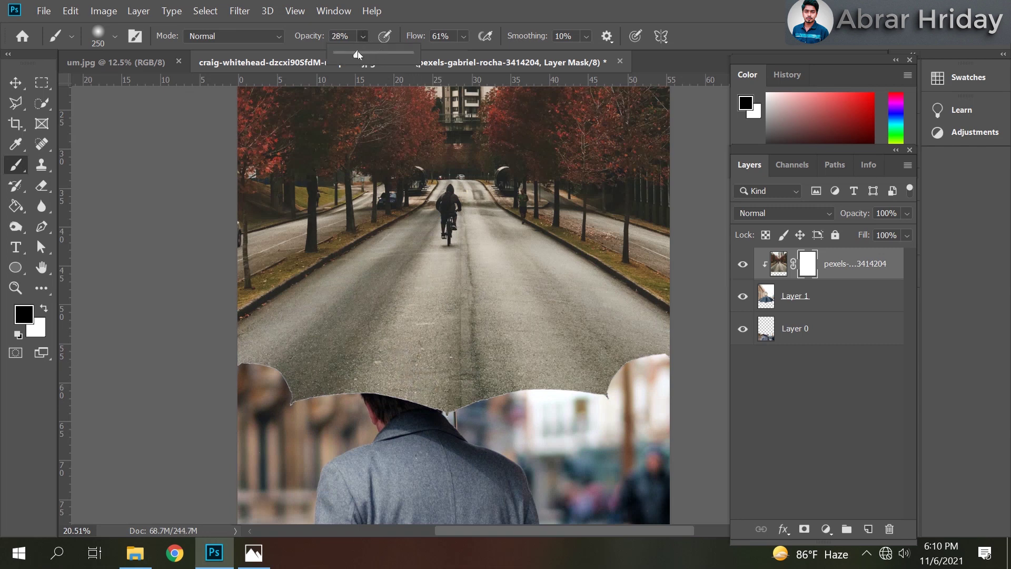
click(464, 35)
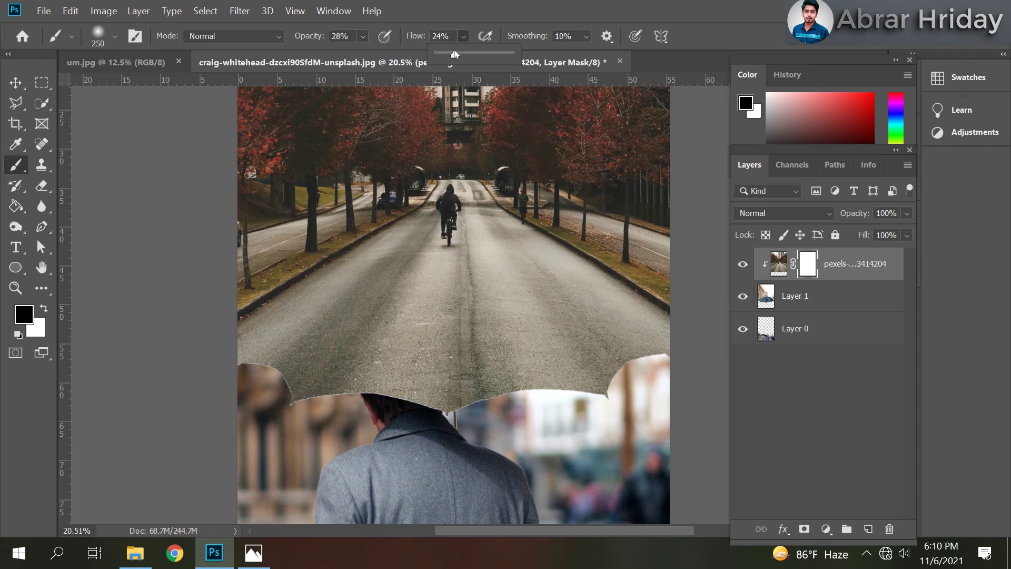
click(363, 362)
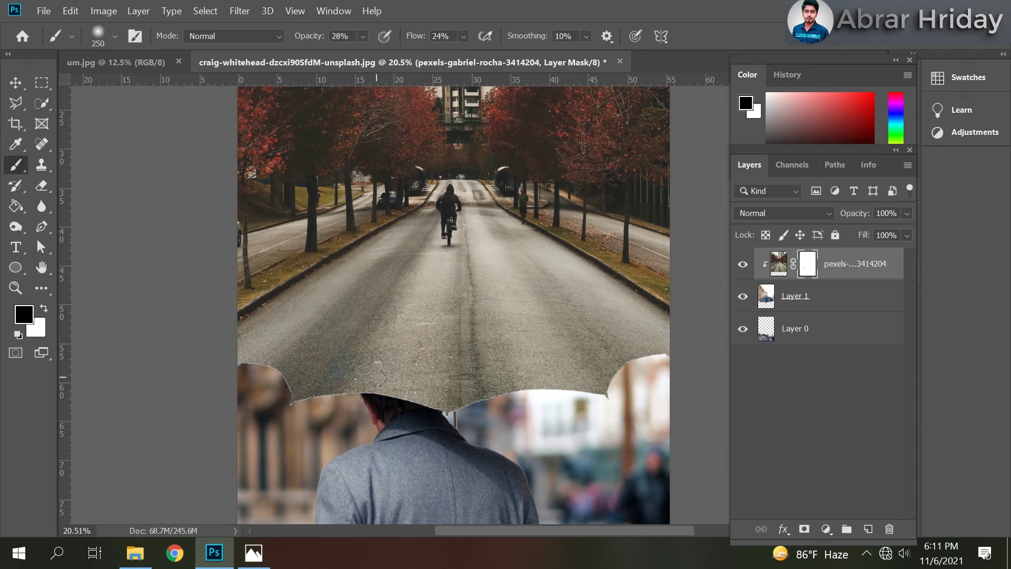
key(bracketright)
key(bracketright)
key(bracketright)
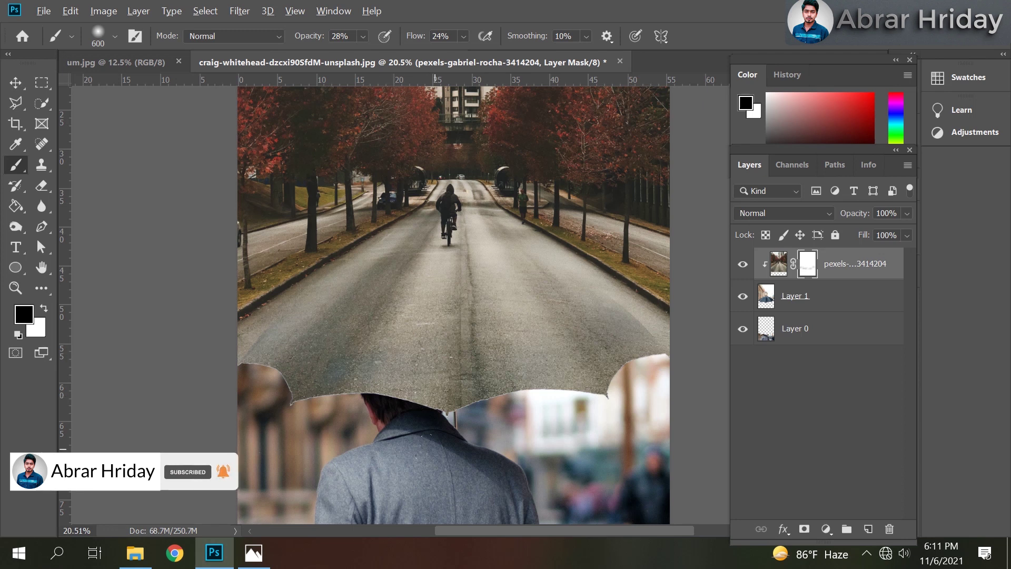
scroll(575, 432, down, 5)
scroll(575, 431, down, 2)
scroll(575, 432, up, 2)
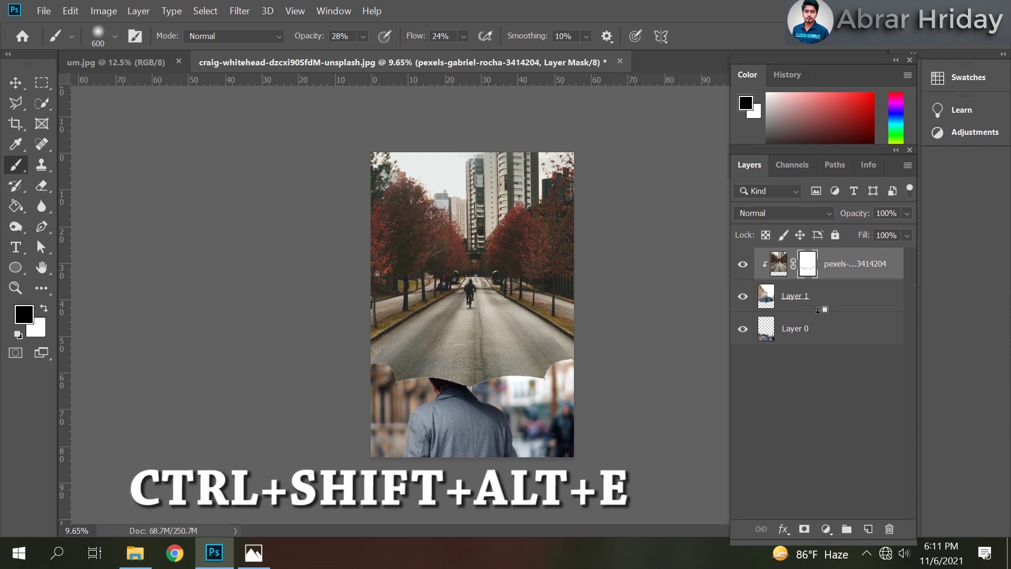
- Stamp all visible layers into a merged Layer 2 and toggle its visibility to compare
key(ctrl+shift+alt+e)
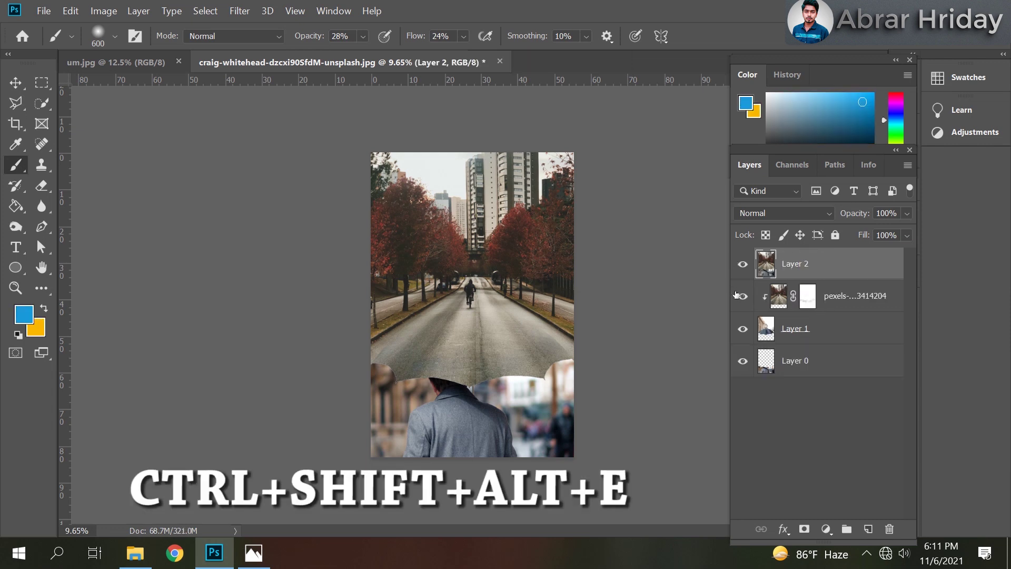
click(743, 264)
click(743, 265)
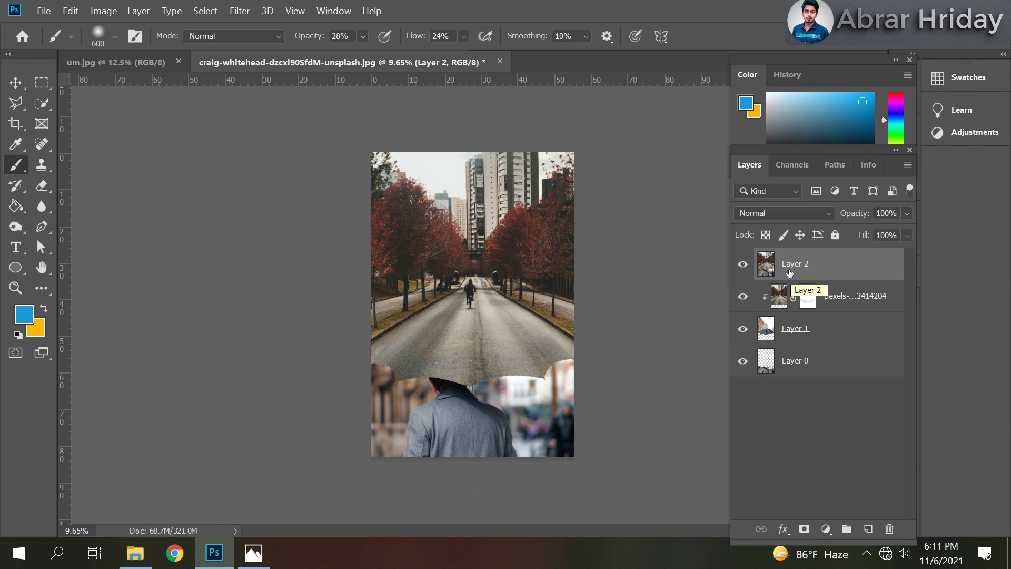
click(825, 528)
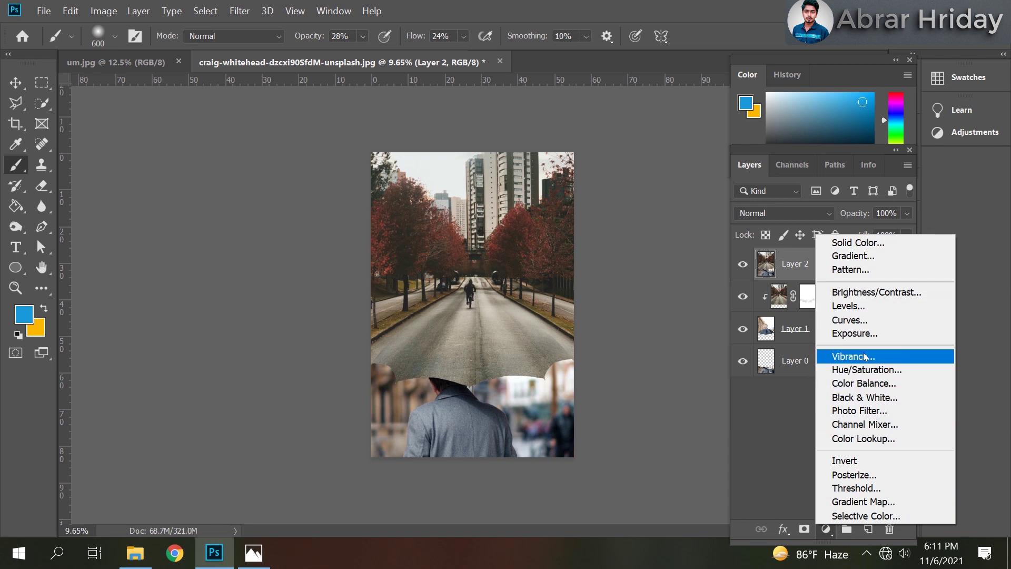
- Add a Levels 1 adjustment with output 5–244 and input white 243, then hide it
click(861, 310)
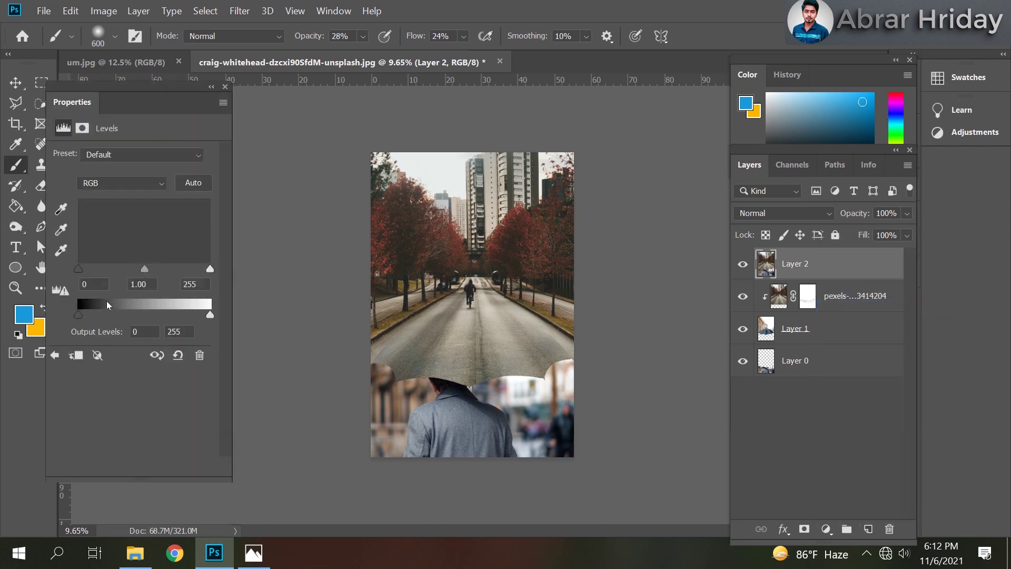
drag(80, 314, 81, 317)
drag(210, 315, 205, 316)
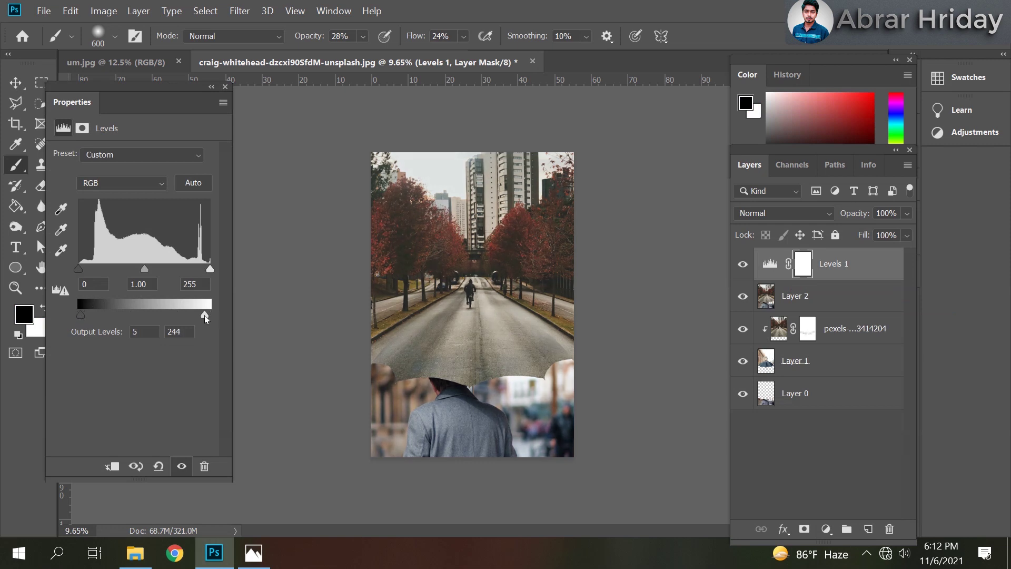
drag(210, 270, 205, 273)
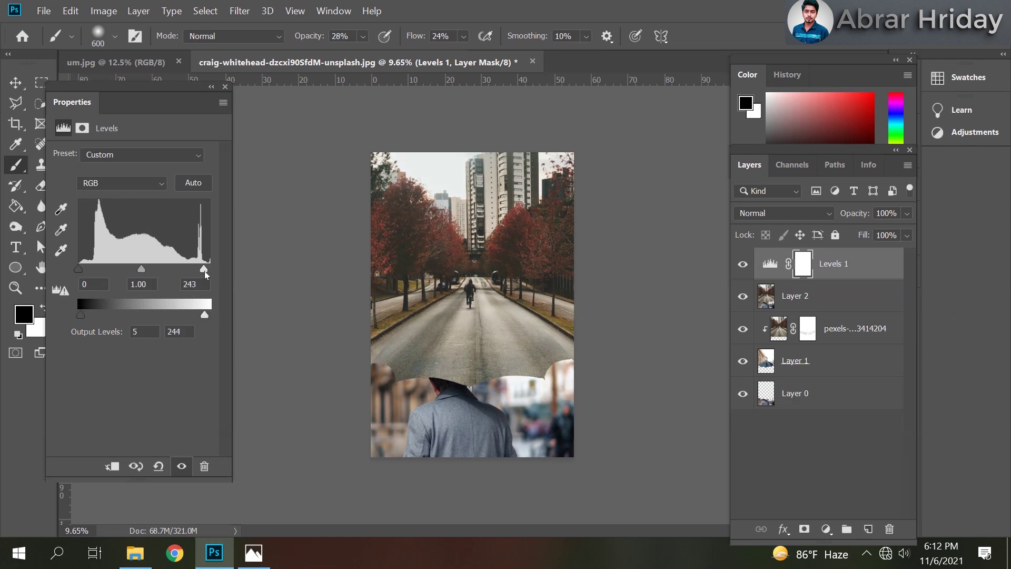
drag(141, 269, 143, 271)
drag(79, 269, 80, 270)
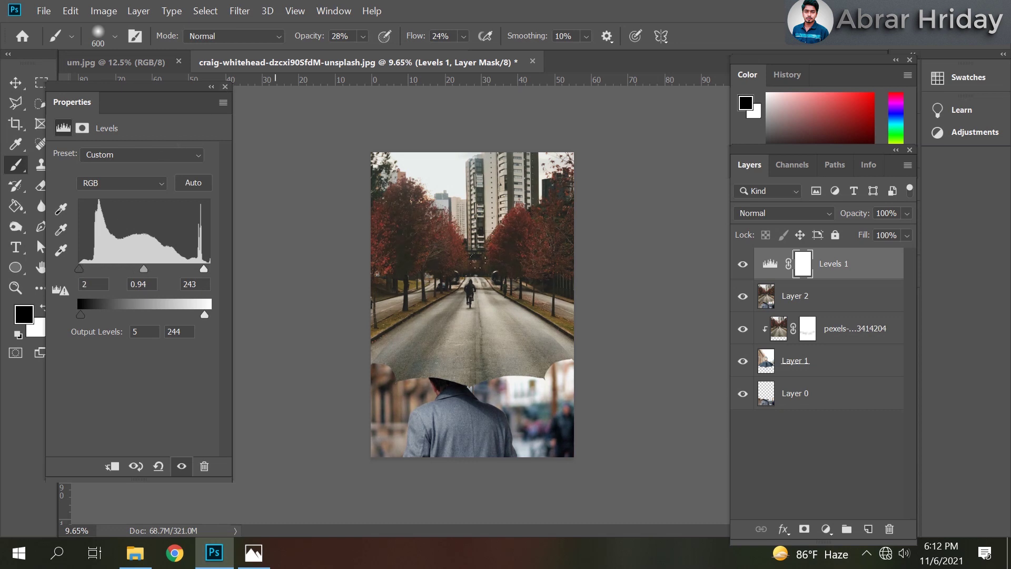
click(653, 258)
click(743, 264)
click(792, 297)
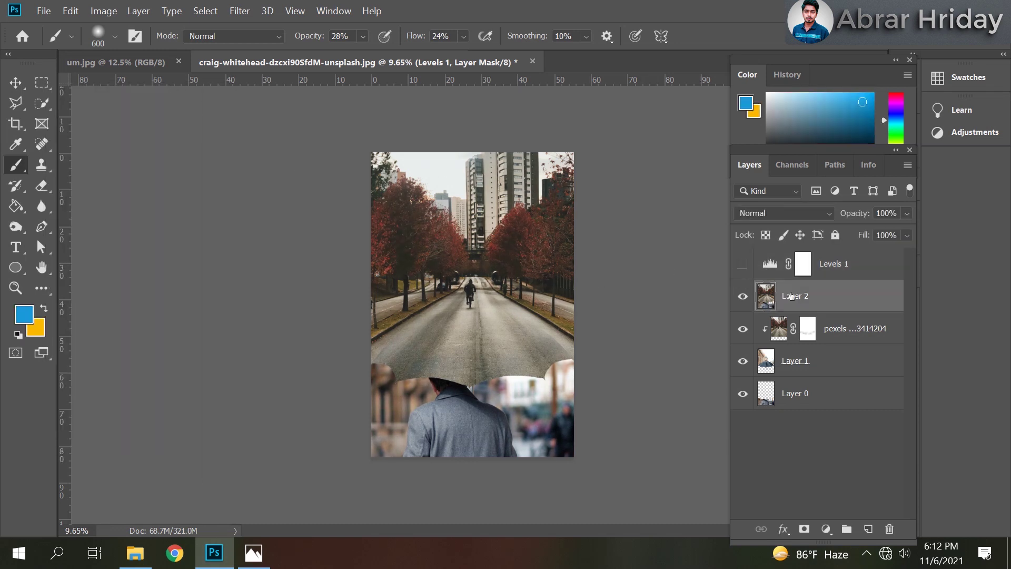
- Apply Auto Tone, Auto Contrast and Auto Color to the merged Layer 2
click(110, 14)
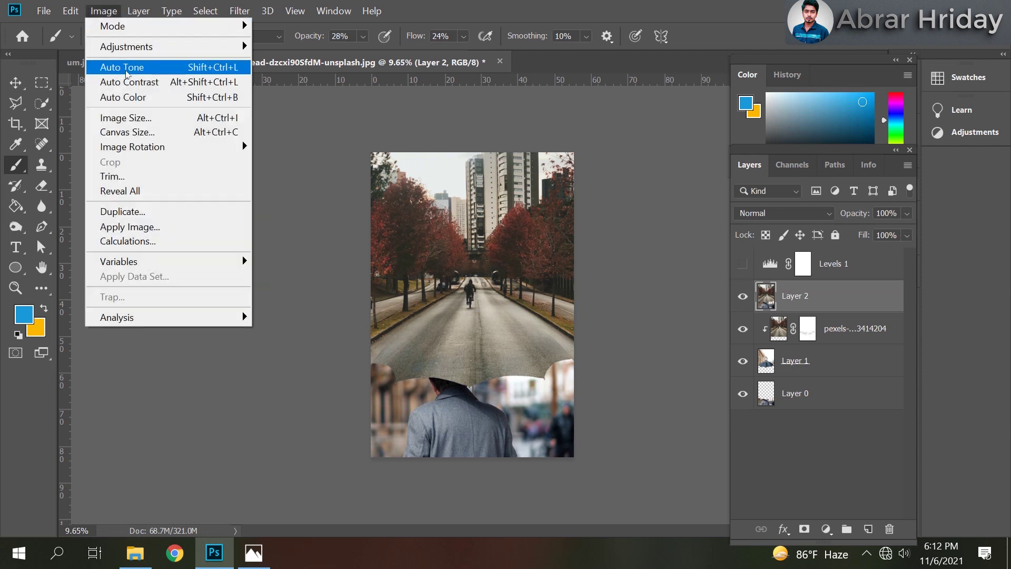
click(121, 67)
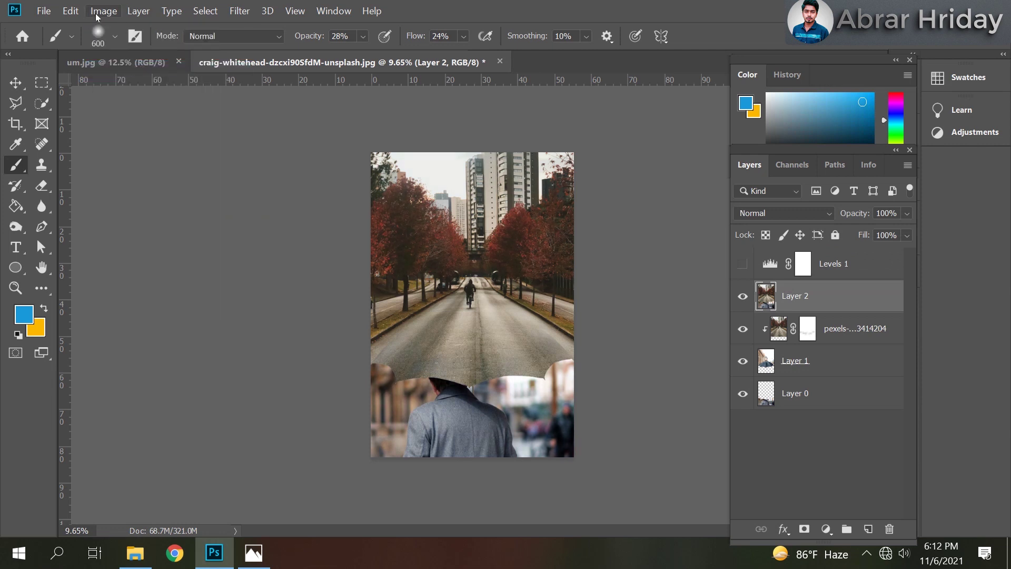
click(95, 14)
click(130, 83)
click(104, 11)
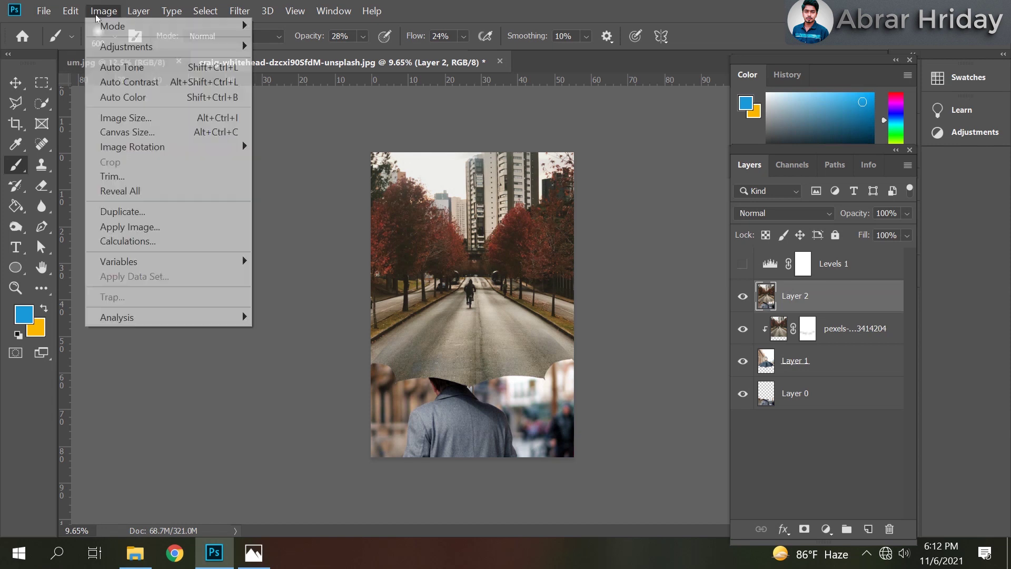
click(131, 98)
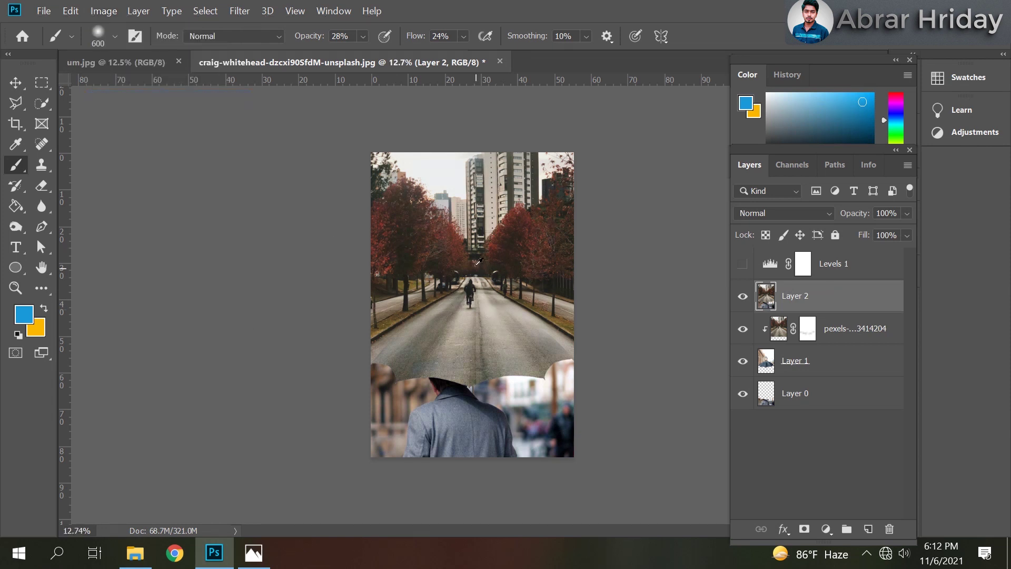
scroll(514, 301, up, 2)
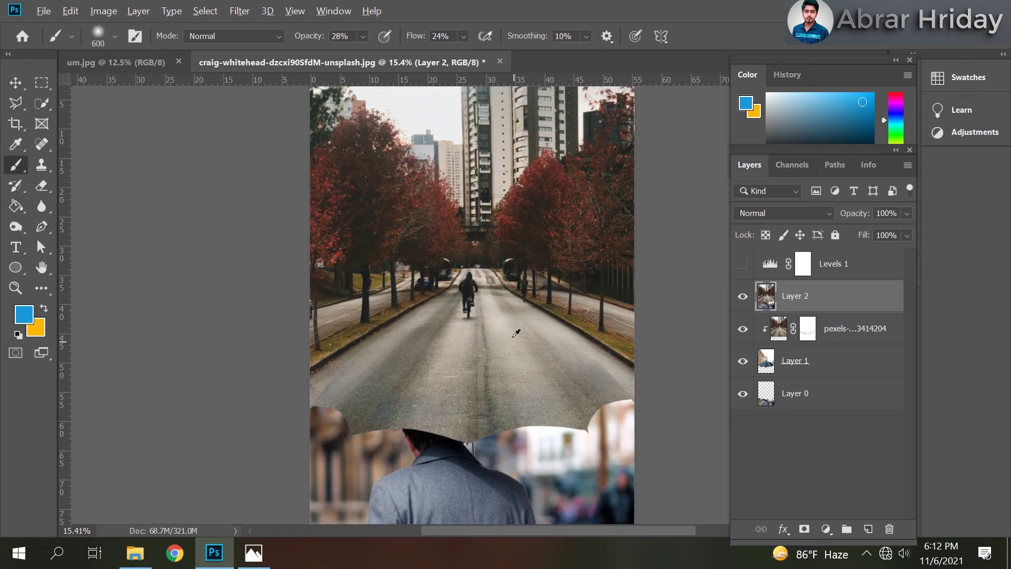
scroll(516, 333, down, 3)
scroll(516, 332, up, 1)
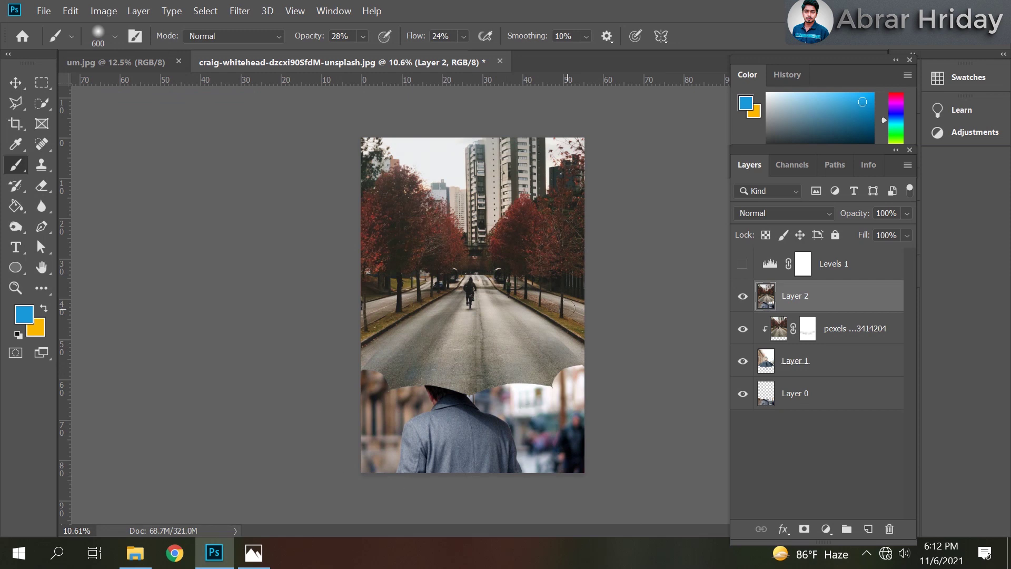
click(15, 83)
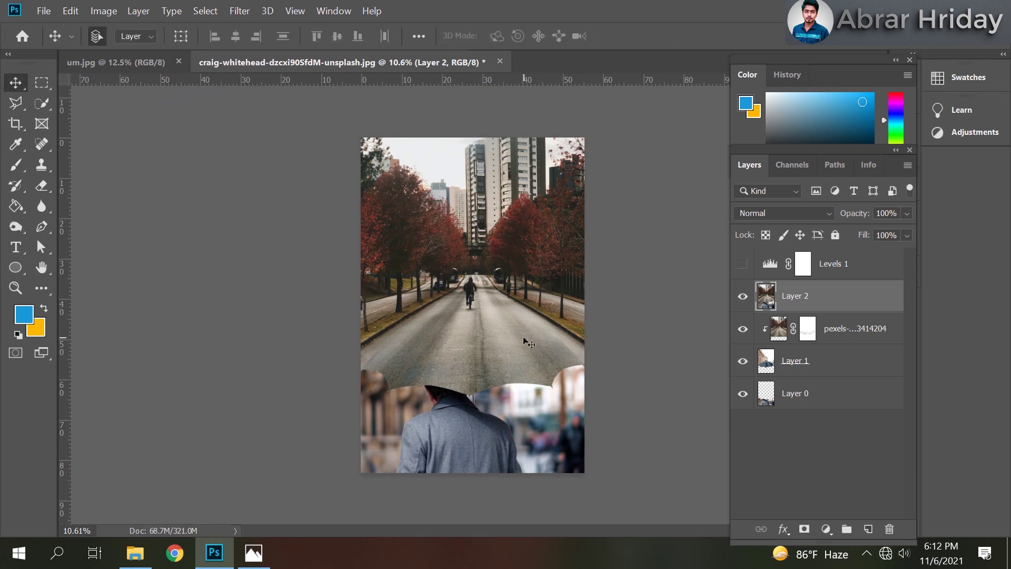
- Save the composite as a maximum-quality JPEG named 'hr;lsad;' in New folder (5)
click(48, 13)
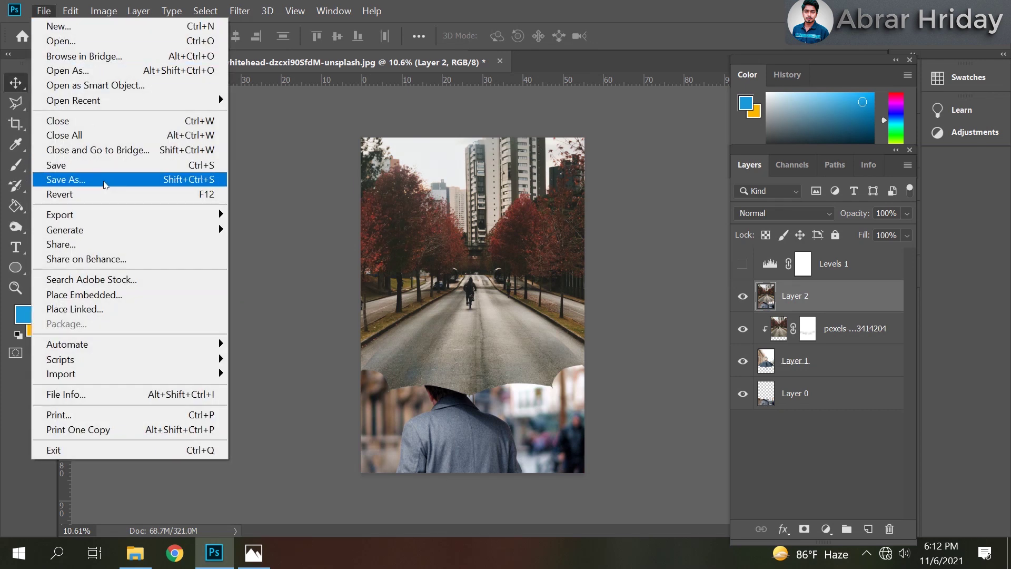
click(103, 180)
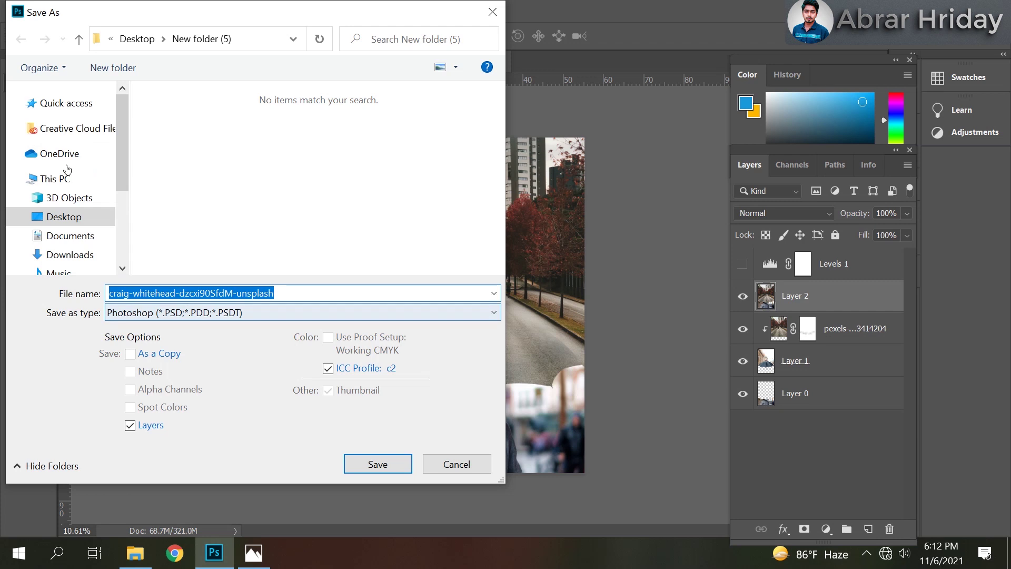
click(243, 316)
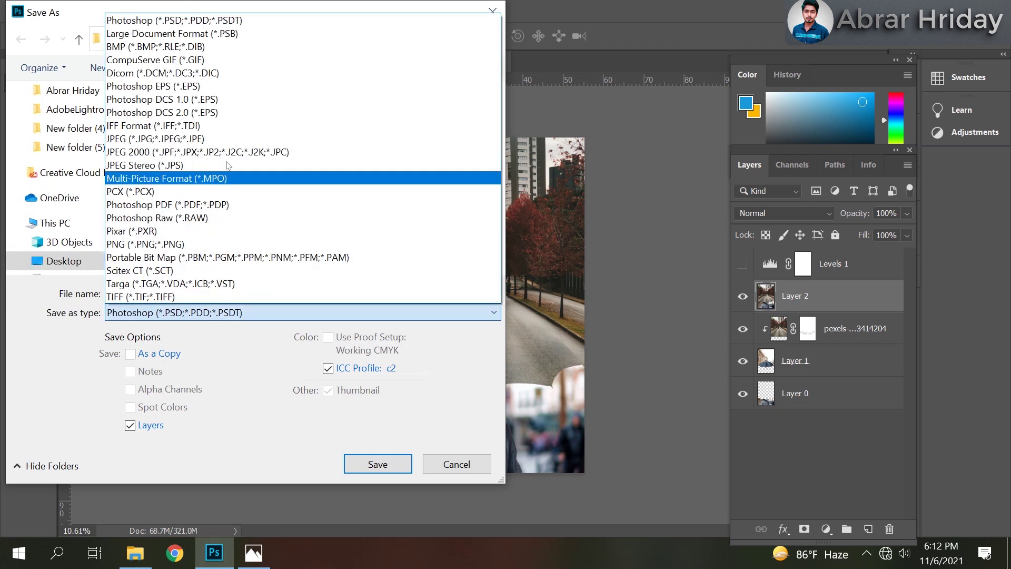
click(226, 137)
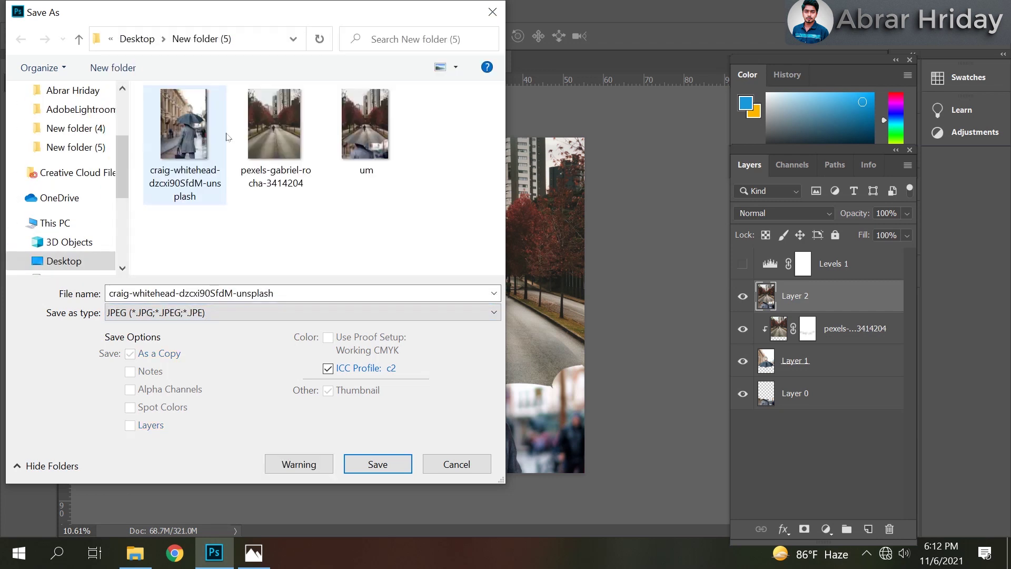
click(221, 291)
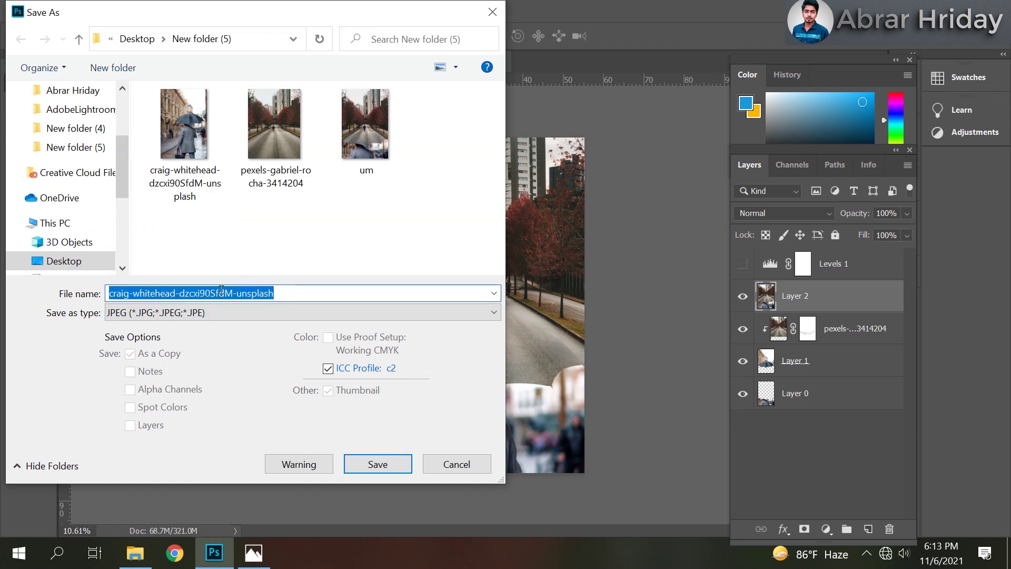
text(hr;lsad;)
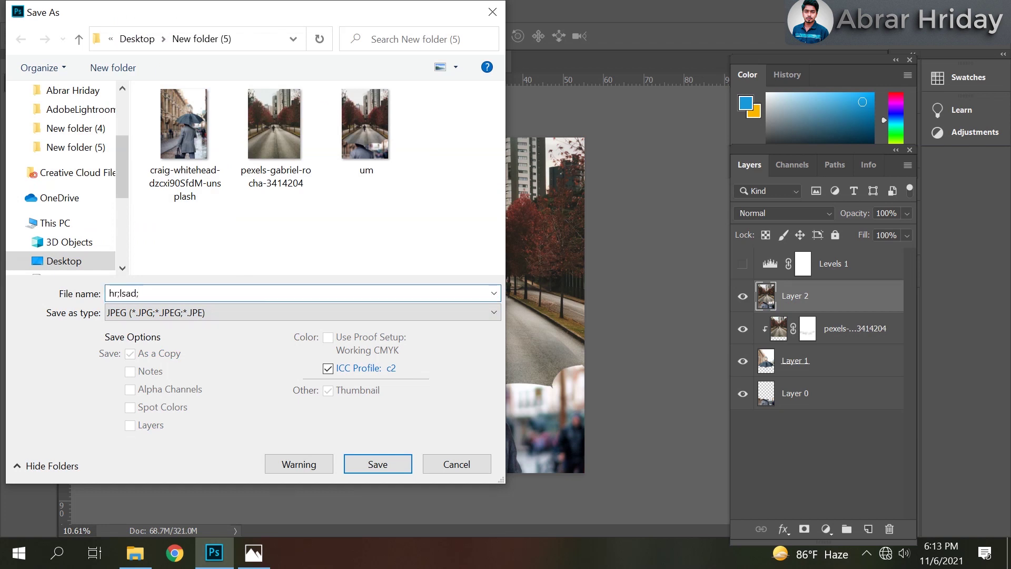
click(379, 465)
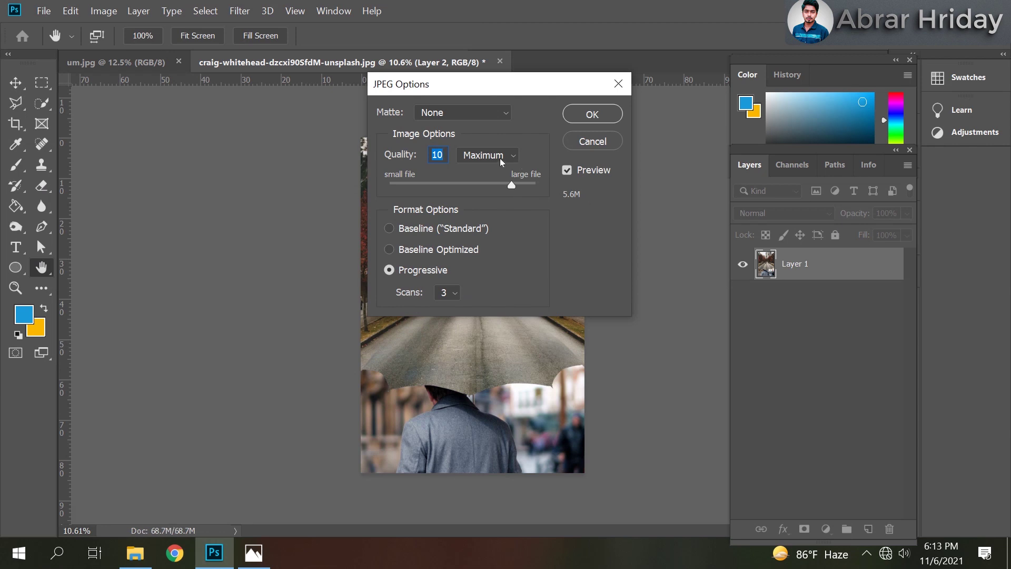
click(590, 114)
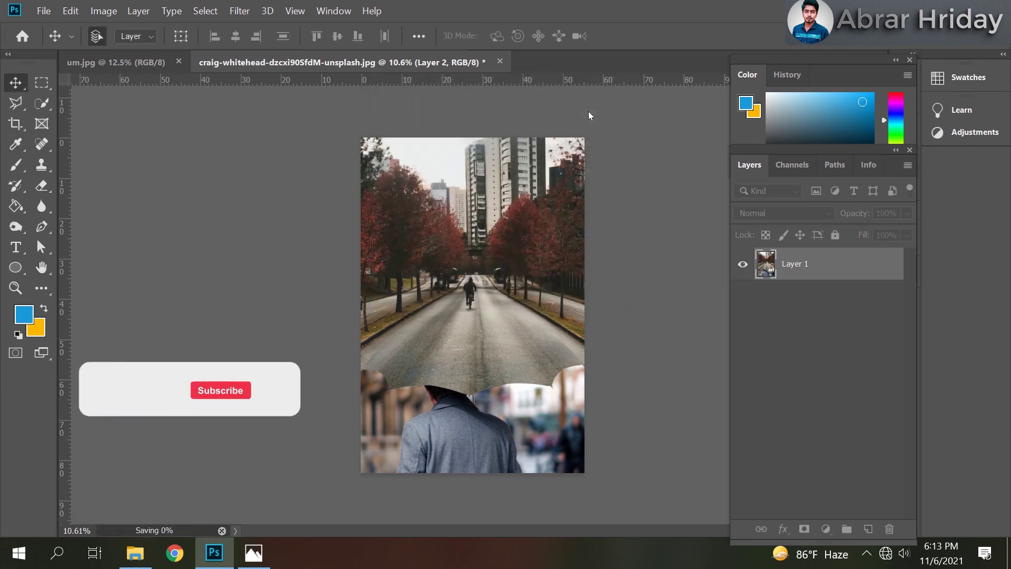